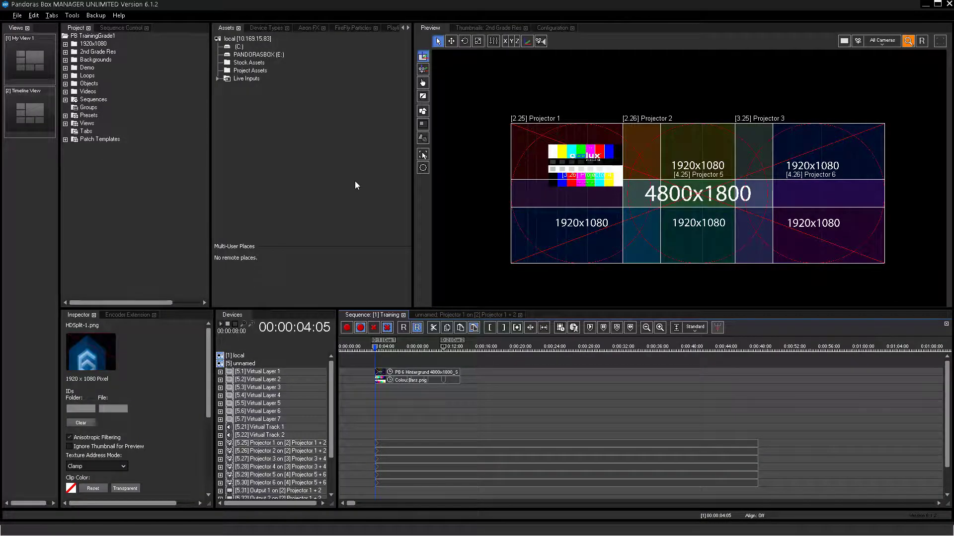
Play the Training sequence to preview the colour bars on the 4800x1800 six-projector canvas
{"action": "key", "text": "space"}
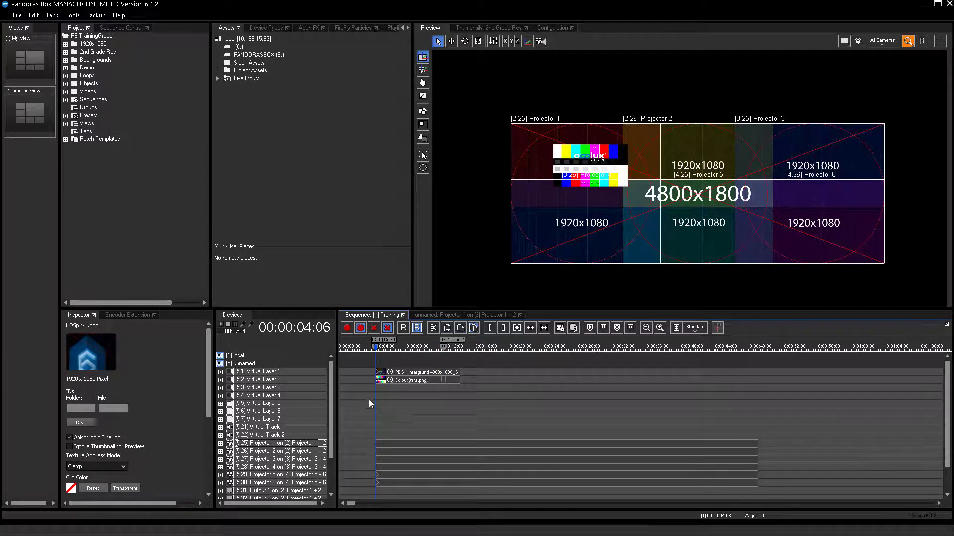
Place the HDSplit images from 2nd Grade Res on successive Virtual Layers at the playhead
{"action": "left_click", "coordinate": [65, 51]}
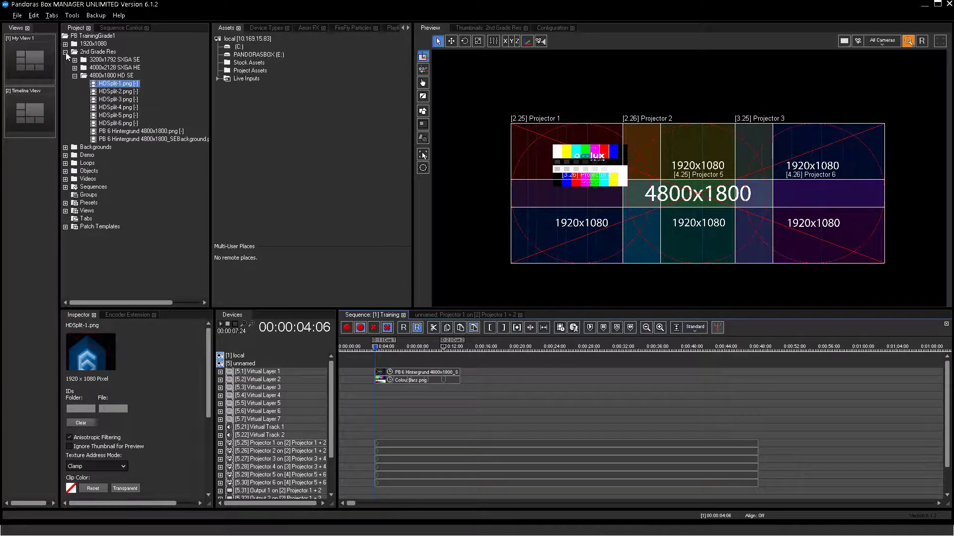
{"action": "left_click_drag", "start_coordinate": [119, 85], "coordinate": [508, 373]}
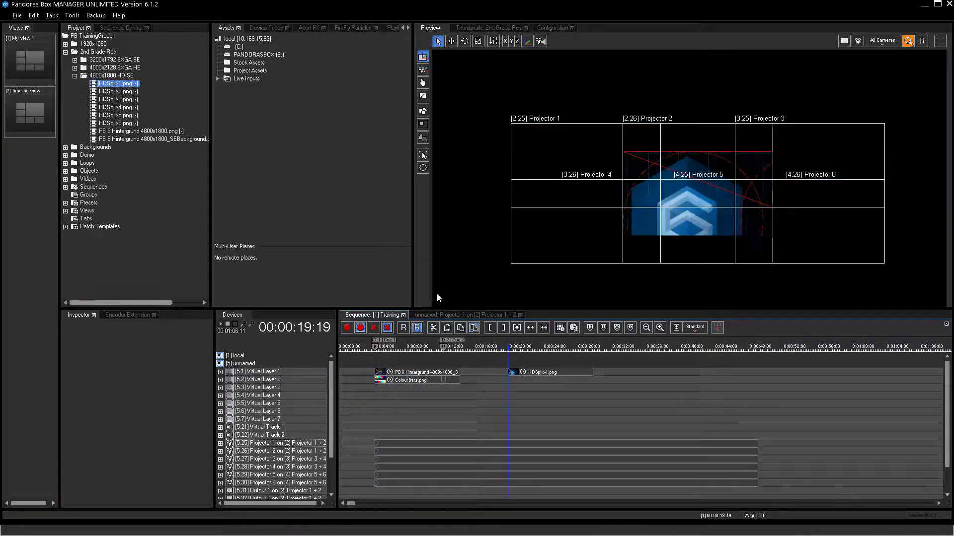
{"action": "key", "text": "Down"}
{"action": "left_click_drag", "start_coordinate": [309, 243], "coordinate": [517, 380]}
{"action": "left_click_drag", "start_coordinate": [119, 99], "coordinate": [523, 388]}
{"action": "left_click_drag", "start_coordinate": [119, 108], "coordinate": [519, 413]}
{"action": "left_click", "coordinate": [263, 372]}
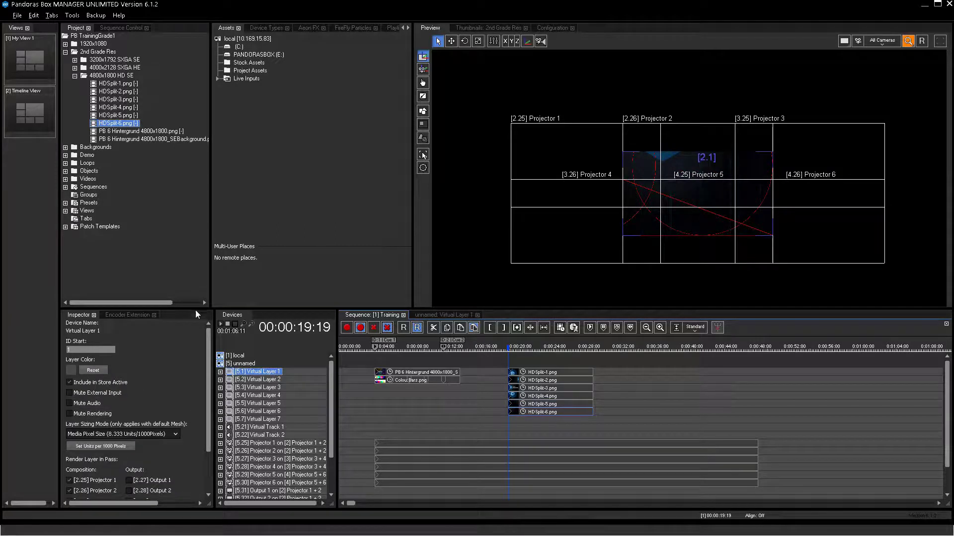
Paste the GLOBAL Top-Left and Bot-Right presets into the sequence, then add ColourBars.png on Virtual Layer 7
{"action": "left_click", "coordinate": [65, 204]}
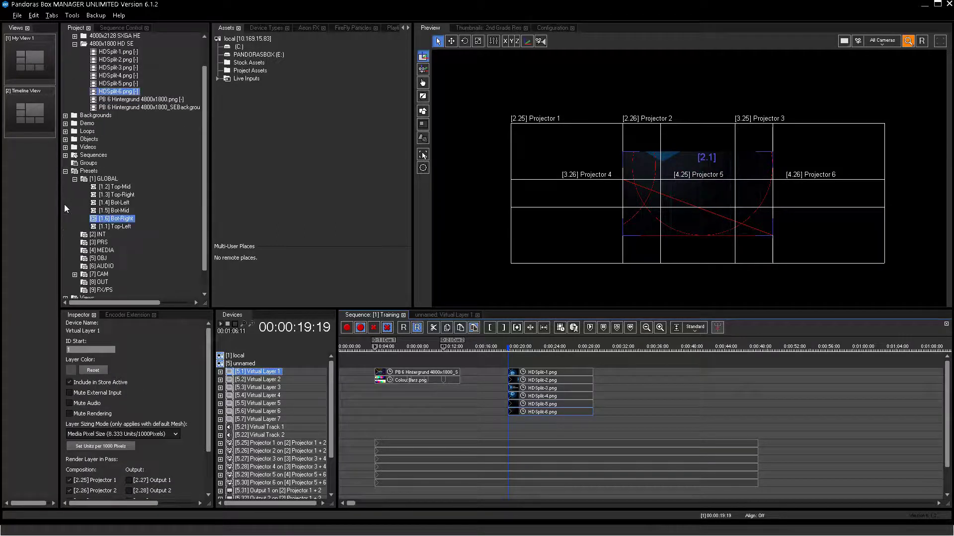
{"action": "right_click", "coordinate": [113, 228]}
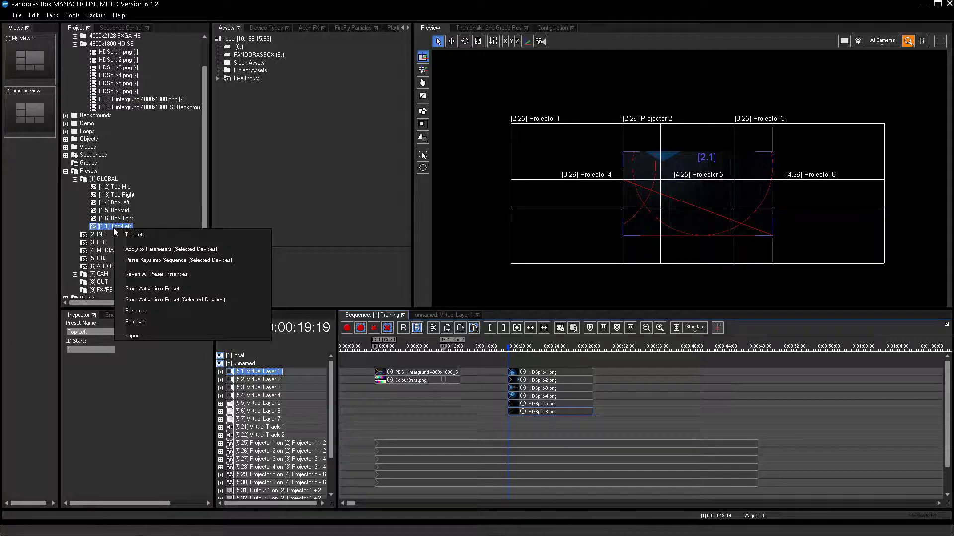
{"action": "left_click", "coordinate": [136, 261]}
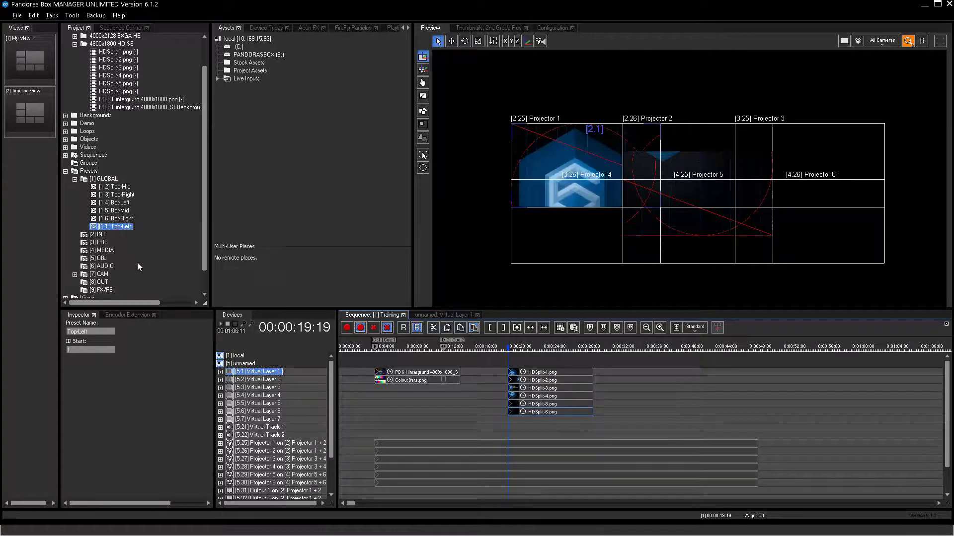
{"action": "left_click", "coordinate": [253, 380]}
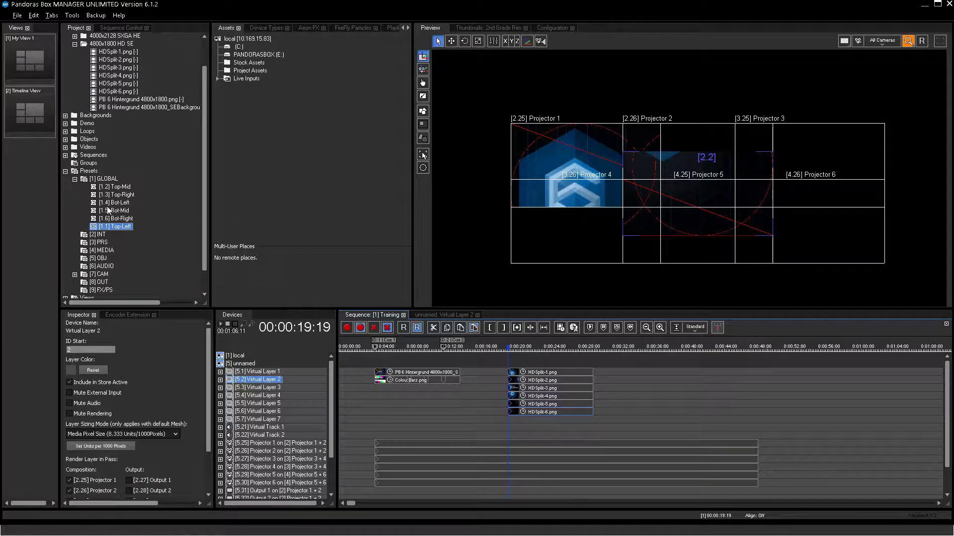
{"action": "left_click", "coordinate": [257, 412]}
{"action": "right_click", "coordinate": [115, 219]}
{"action": "left_click", "coordinate": [138, 252]}
{"action": "left_click", "coordinate": [408, 381]}
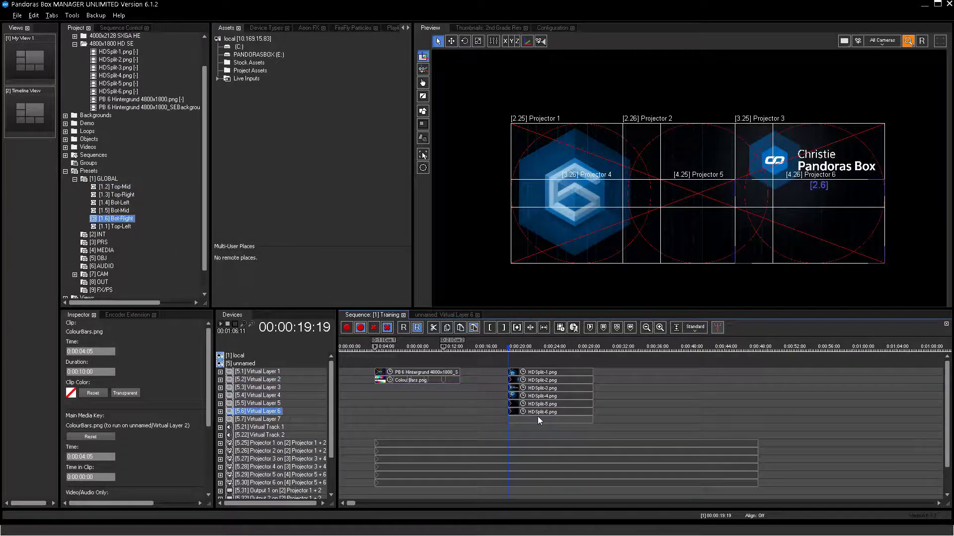
{"action": "key", "text": "ctrl+v"}
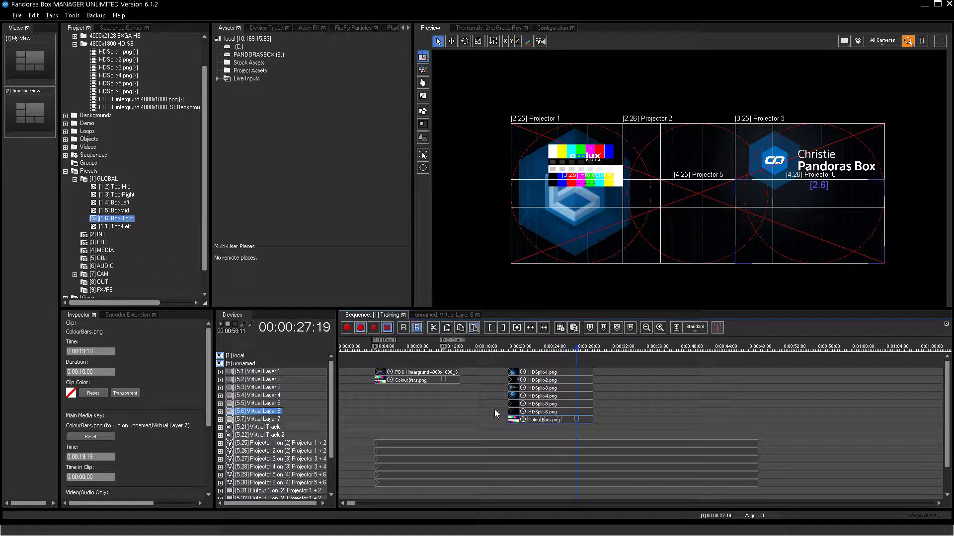
Add a jump cue at 00:00:27:19 and a play cue at 00:00:19:19
{"action": "left_click", "coordinate": [630, 328]}
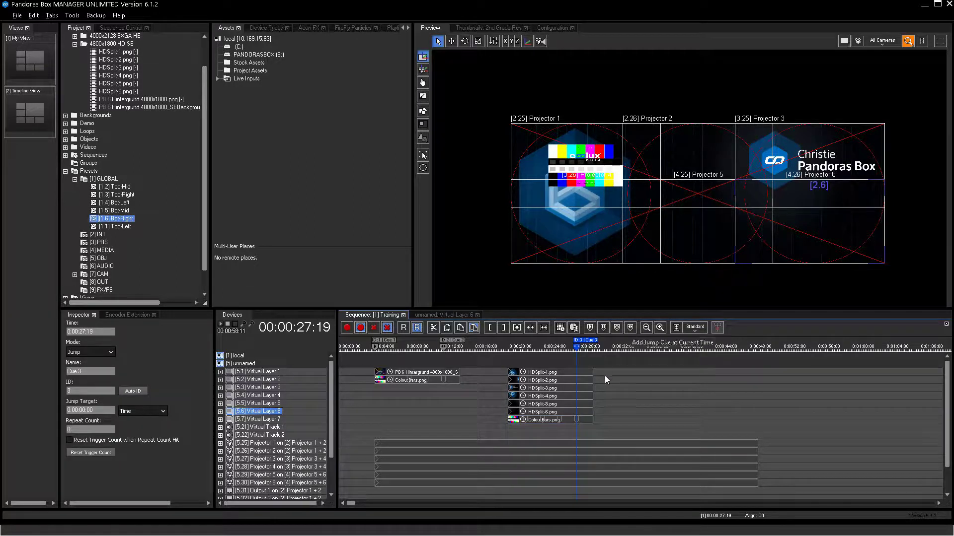
{"action": "key", "text": "shift+Left"}
{"action": "key", "text": "shift+Left"}
{"action": "key", "text": "shift+Left"}
{"action": "key", "text": "shift+Left"}
{"action": "key", "text": "shift+Left"}
{"action": "key", "text": "shift+Left"}
{"action": "key", "text": "shift+Left"}
{"action": "key", "text": "shift+Left"}
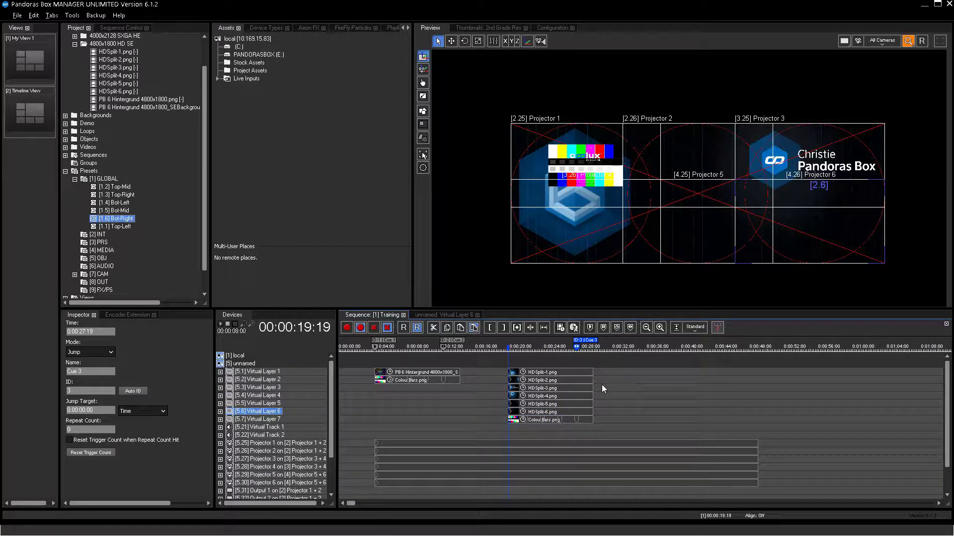
{"action": "left_click", "coordinate": [589, 327]}
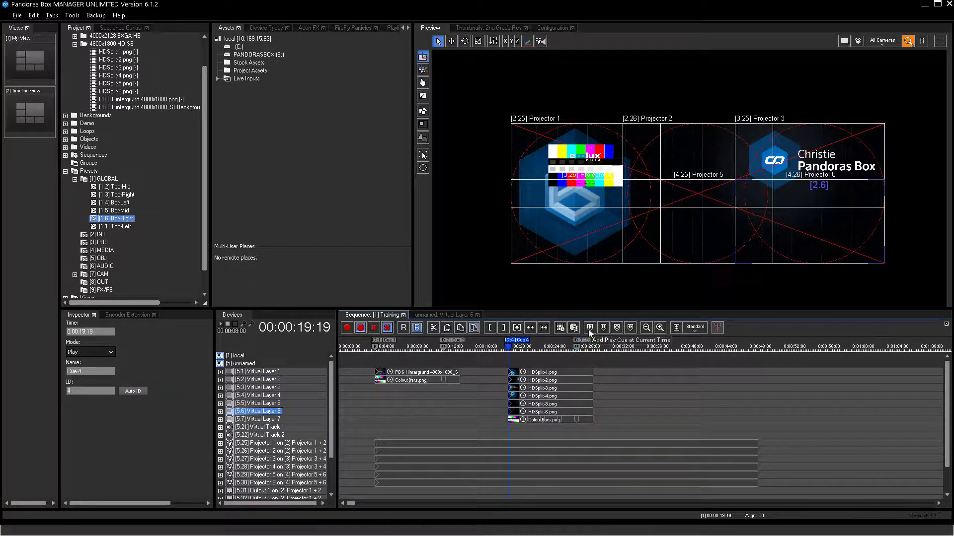
Set Cue 3 to jump to Cue ID 4 and play to test the loop
{"action": "left_click", "coordinate": [575, 345]}
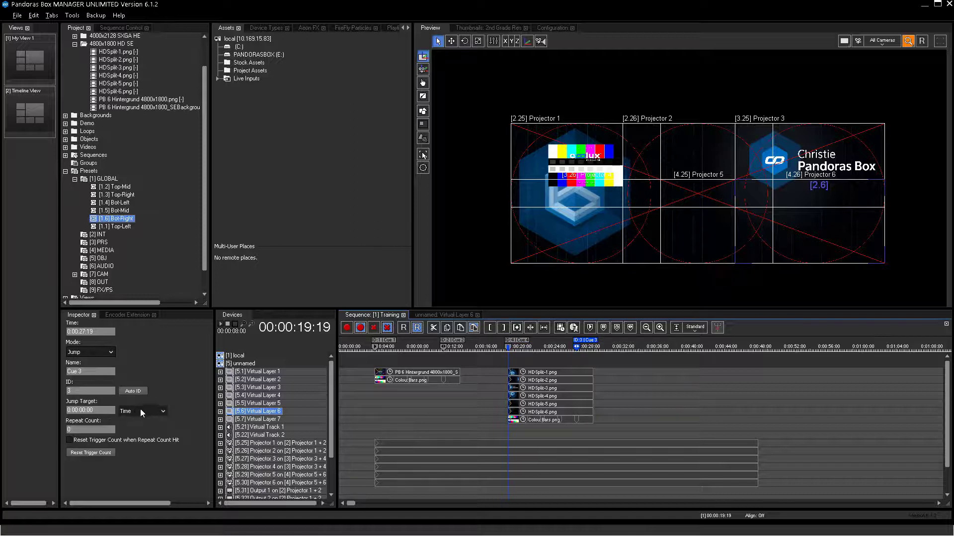
{"action": "left_click", "coordinate": [138, 427]}
{"action": "type", "text": "4"}
{"action": "key", "text": "Return"}
{"action": "left_click", "coordinate": [549, 351]}
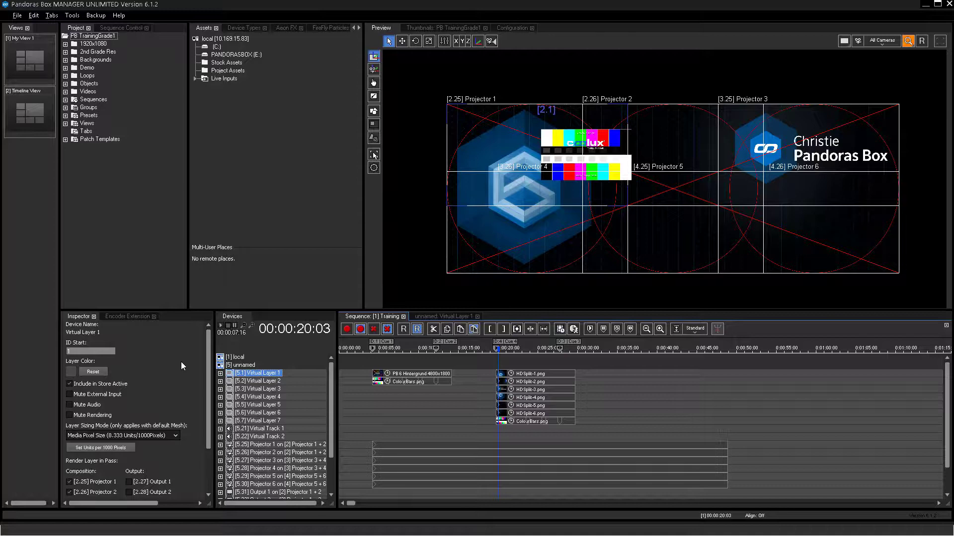
Show the Virtual Site table for the unnamed site, widen its Site column, and inspect Virtual Layer 5
{"action": "left_click", "coordinate": [51, 16]}
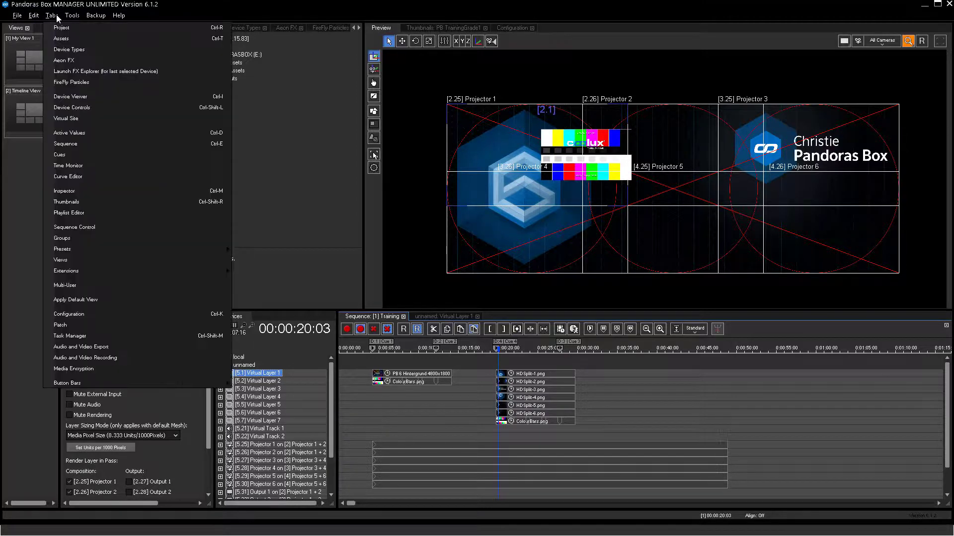
{"action": "left_click", "coordinate": [88, 119]}
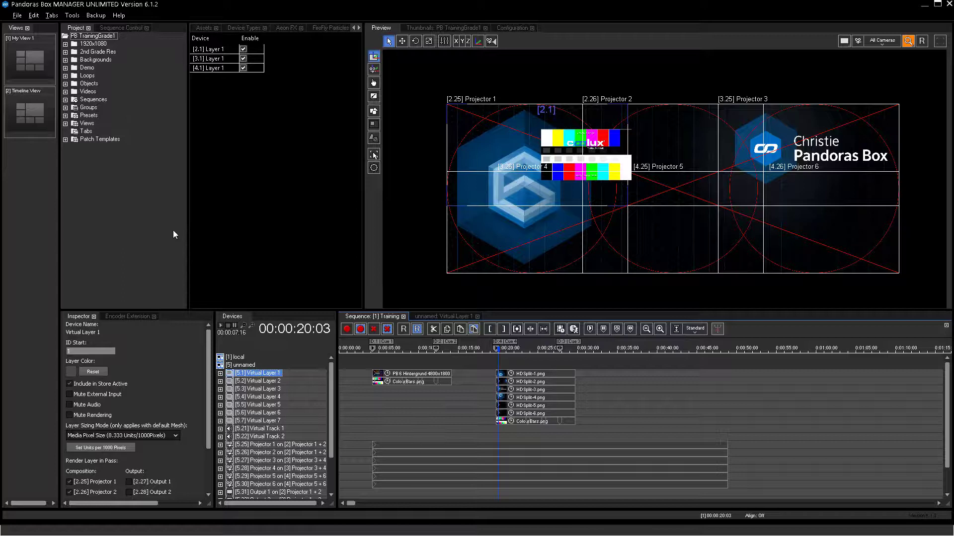
{"action": "left_click", "coordinate": [243, 366]}
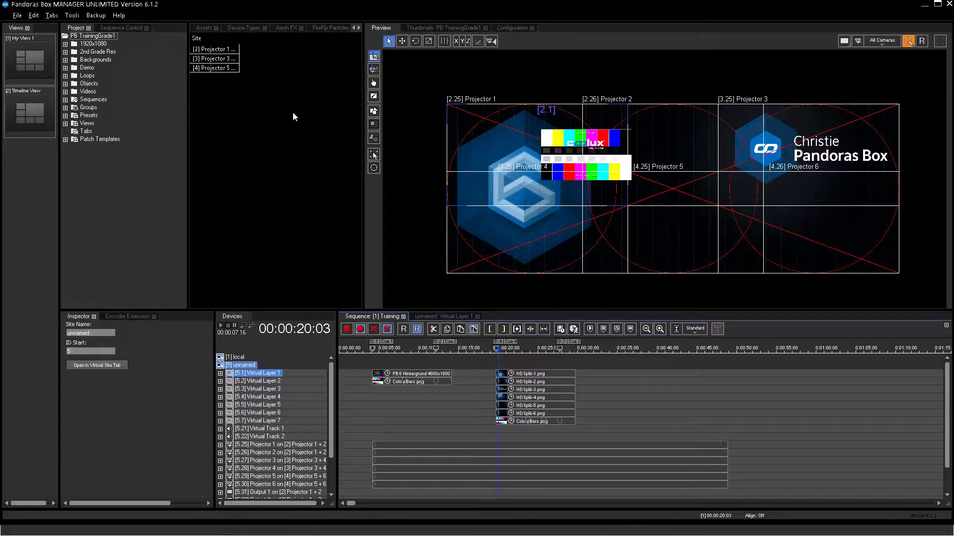
{"action": "left_click_drag", "start_coordinate": [239, 40], "coordinate": [262, 41]}
{"action": "left_click", "coordinate": [277, 405]}
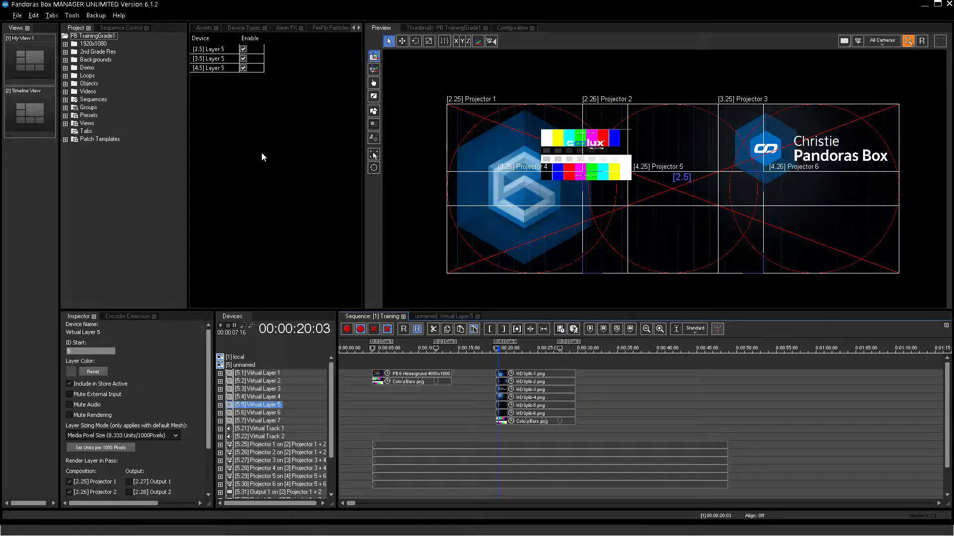
Disable Virtual Layers 1–3 on their extra servers, such as [3.2]/[4.2] and [2.3]/[4.3]
{"action": "left_click", "coordinate": [268, 373]}
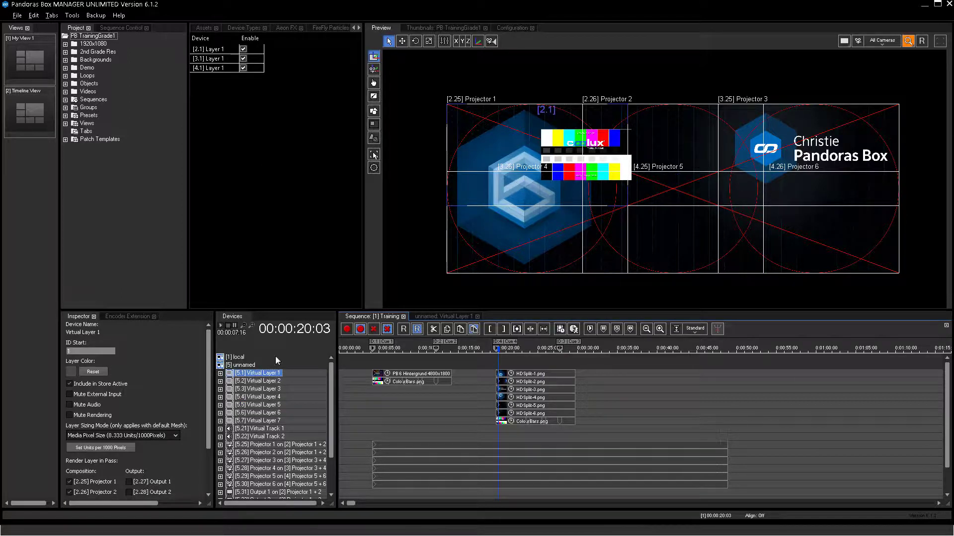
{"action": "left_click", "coordinate": [244, 67]}
{"action": "left_click", "coordinate": [278, 381]}
{"action": "left_click", "coordinate": [243, 58]}
{"action": "left_click", "coordinate": [243, 68]}
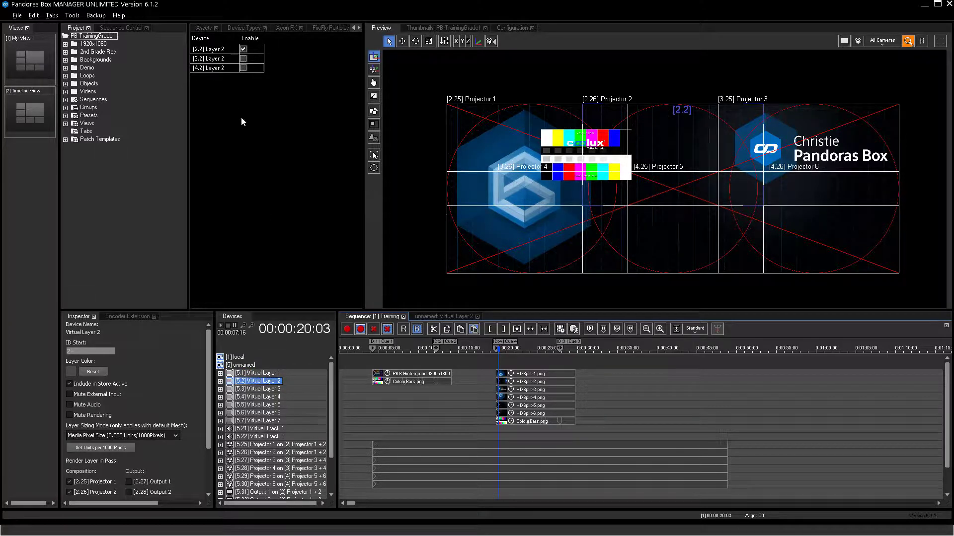
{"action": "left_click", "coordinate": [262, 389]}
{"action": "left_click", "coordinate": [243, 49]}
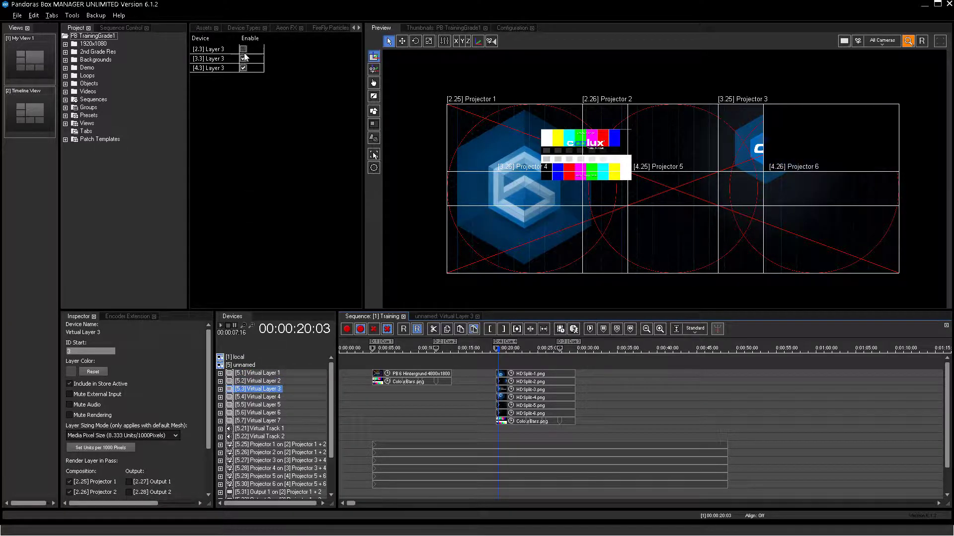
{"action": "left_click", "coordinate": [243, 68]}
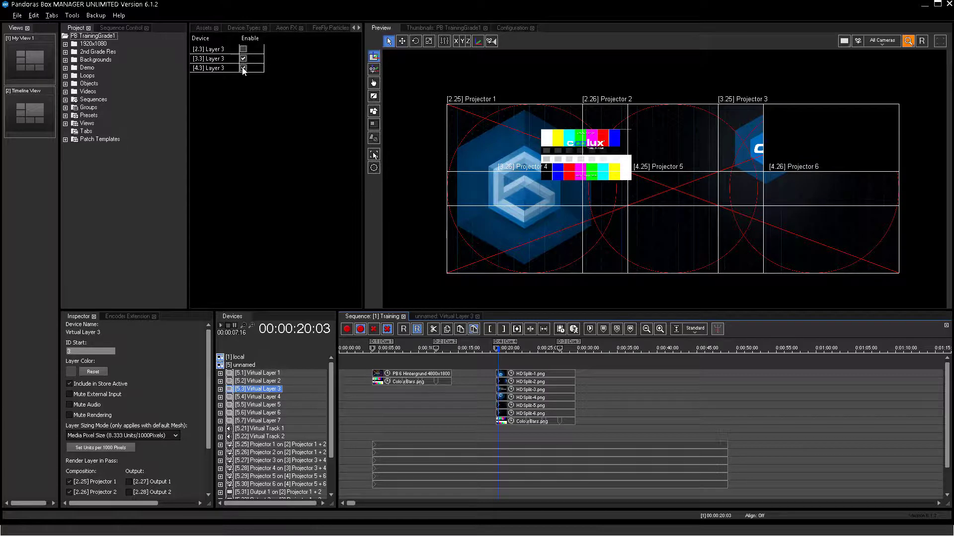
Disable Virtual Layers 4–6 on [2.4]/[4.4], [2.5]/[3.5] and [2.6]
{"action": "left_click", "coordinate": [271, 398]}
{"action": "left_click", "coordinate": [243, 49]}
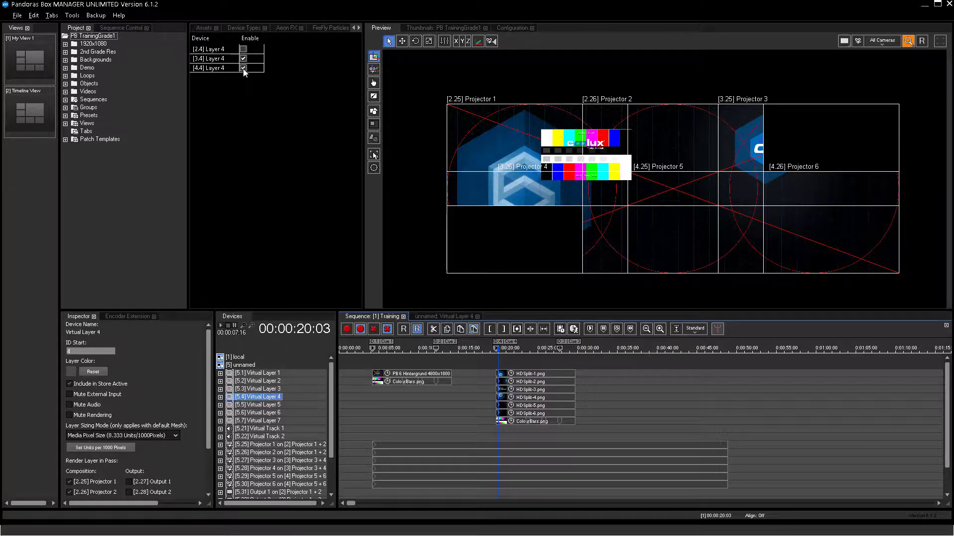
{"action": "left_click", "coordinate": [243, 68]}
{"action": "left_click", "coordinate": [266, 406]}
{"action": "left_click", "coordinate": [242, 49]}
{"action": "left_click", "coordinate": [243, 58]}
{"action": "left_click", "coordinate": [265, 414]}
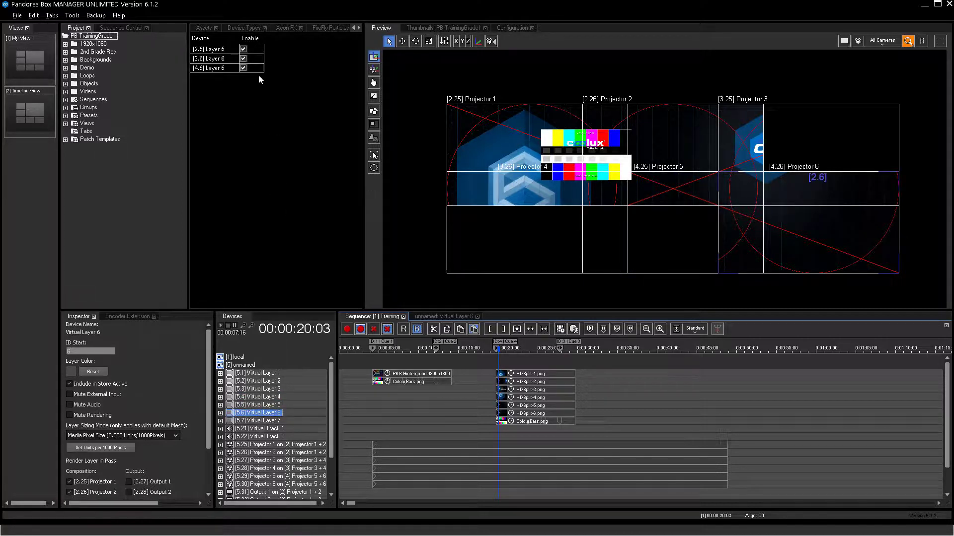
{"action": "left_click", "coordinate": [243, 49]}
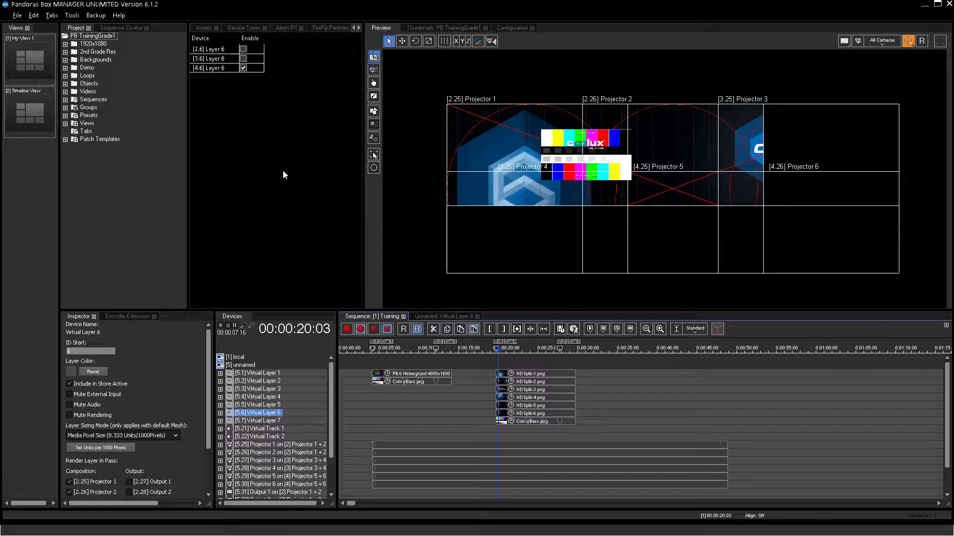
{"action": "left_click", "coordinate": [252, 366]}
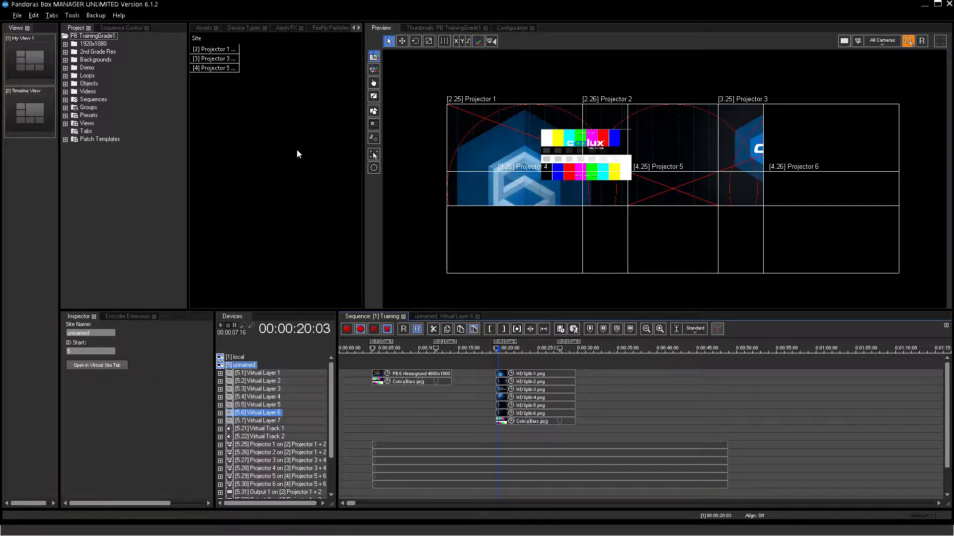
Widen the unnamed site's Site column to read the full projector-pair names
{"action": "left_click_drag", "start_coordinate": [239, 38], "coordinate": [255, 38]}
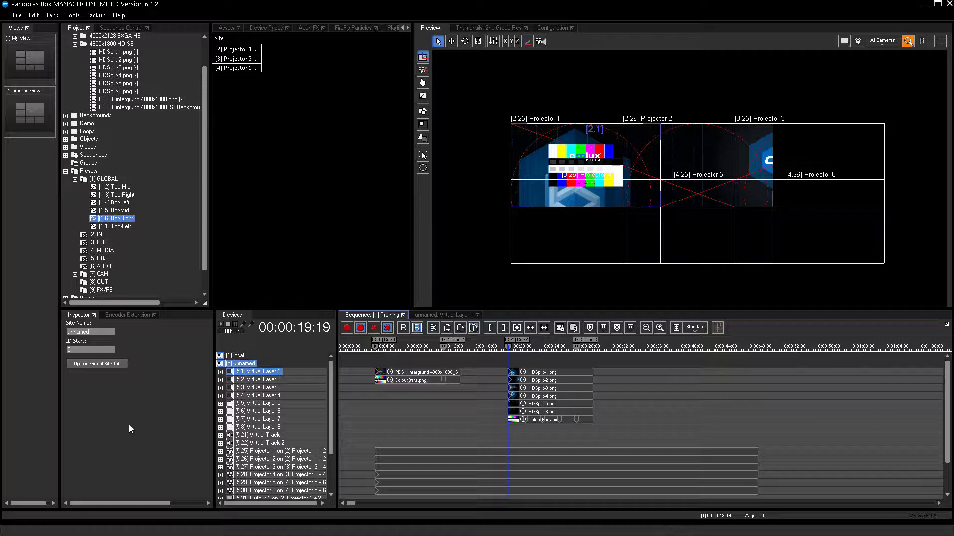
Rename Virtual Layers 1–3 to Split 1, Split 2 and Split 3
{"action": "left_click", "coordinate": [263, 374]}
{"action": "key", "text": "F2"}
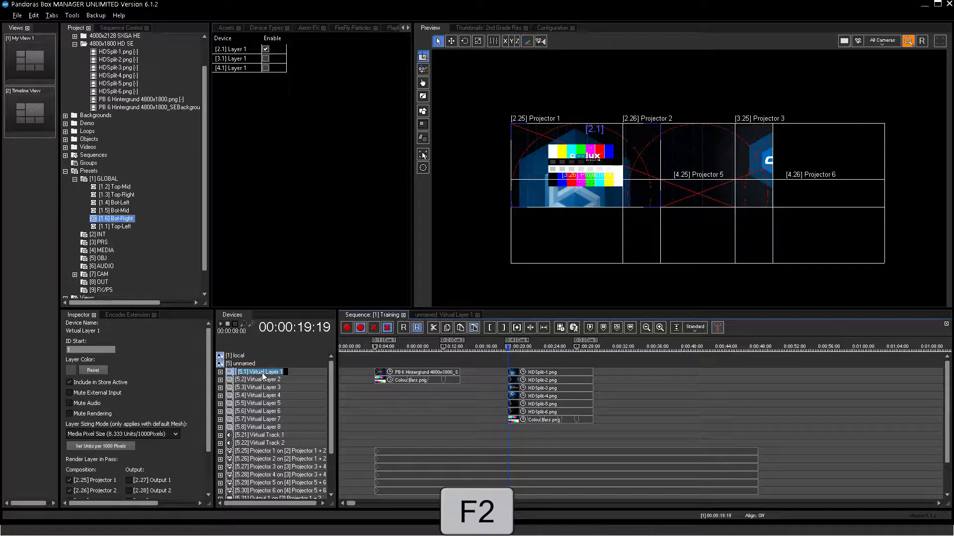
{"action": "type", "text": "Split 1"}
{"action": "key", "text": "Return"}
{"action": "left_click", "coordinate": [263, 380]}
{"action": "key", "text": "F2"}
{"action": "type", "text": "Split 2"}
{"action": "key", "text": "Return"}
{"action": "left_click", "coordinate": [265, 388]}
{"action": "key", "text": "F2"}
{"action": "type", "text": "Split 3"}
{"action": "key", "text": "Return"}
Rename Virtual Layers 4–6 to Split 4, Split 5 and Split 6
{"action": "left_click", "coordinate": [266, 396]}
{"action": "key", "text": "F2"}
{"action": "type", "text": "Split4"}
{"action": "key", "text": "Return"}
{"action": "left_click", "coordinate": [264, 404]}
{"action": "key", "text": "F2"}
{"action": "type", "text": "Split 5"}
{"action": "key", "text": "Return"}
{"action": "left_click", "coordinate": [265, 412]}
{"action": "key", "text": "F2"}
{"action": "type", "text": "Split 6"}
{"action": "key", "text": "Return"}
Rename Virtual Layers 7 and 8 both to LiveStream
{"action": "left_click", "coordinate": [267, 420]}
{"action": "key", "text": "F2"}
{"action": "type", "text": "LiveStream"}
{"action": "key", "text": "Return"}
{"action": "left_click", "coordinate": [266, 429]}
{"action": "key", "text": "F2"}
{"action": "type", "text": "LiveStream"}
{"action": "key", "text": "Return"}
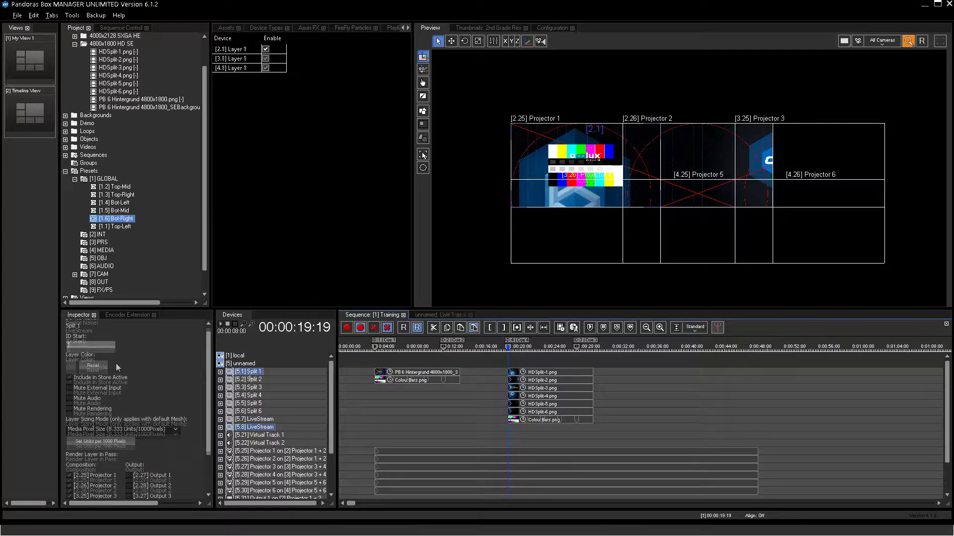
Set the layer colour of Split 1 and Split 2 to dark green
{"action": "left_click", "coordinate": [70, 365]}
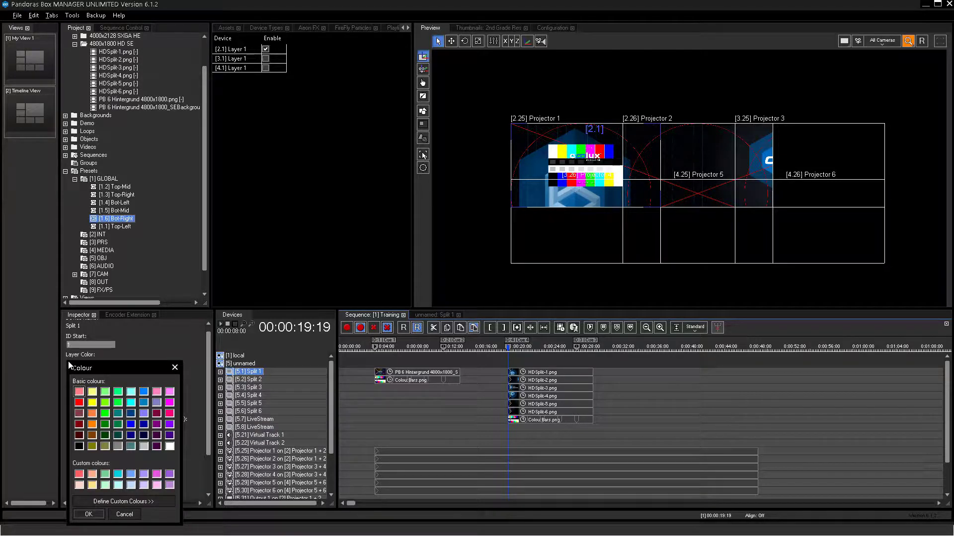
{"action": "left_click", "coordinate": [105, 426]}
{"action": "left_click", "coordinate": [88, 514]}
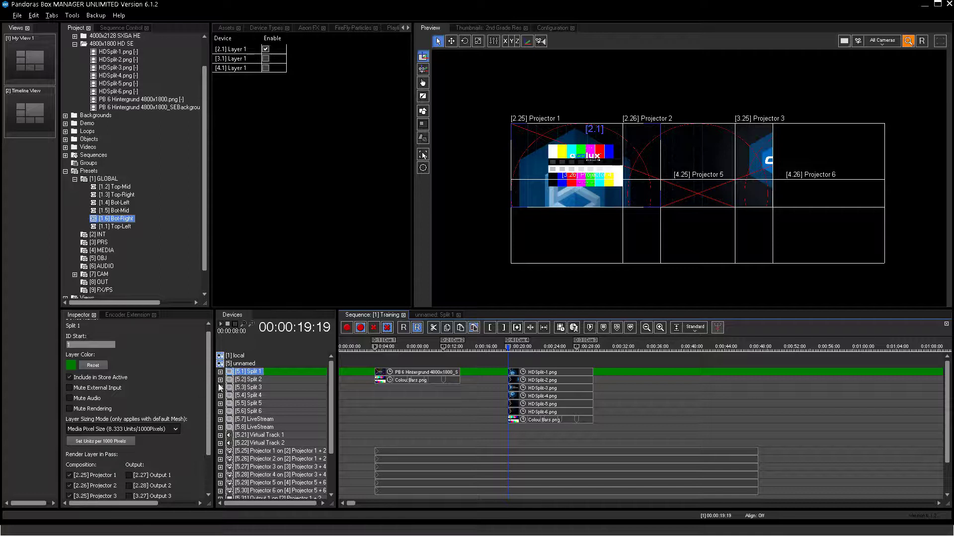
{"action": "left_click", "coordinate": [246, 380]}
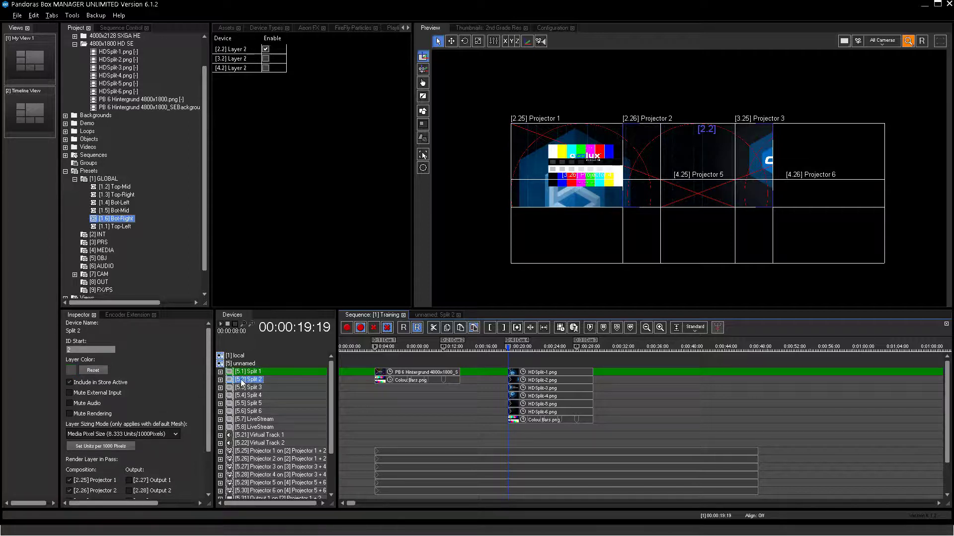
{"action": "left_click", "coordinate": [72, 371]}
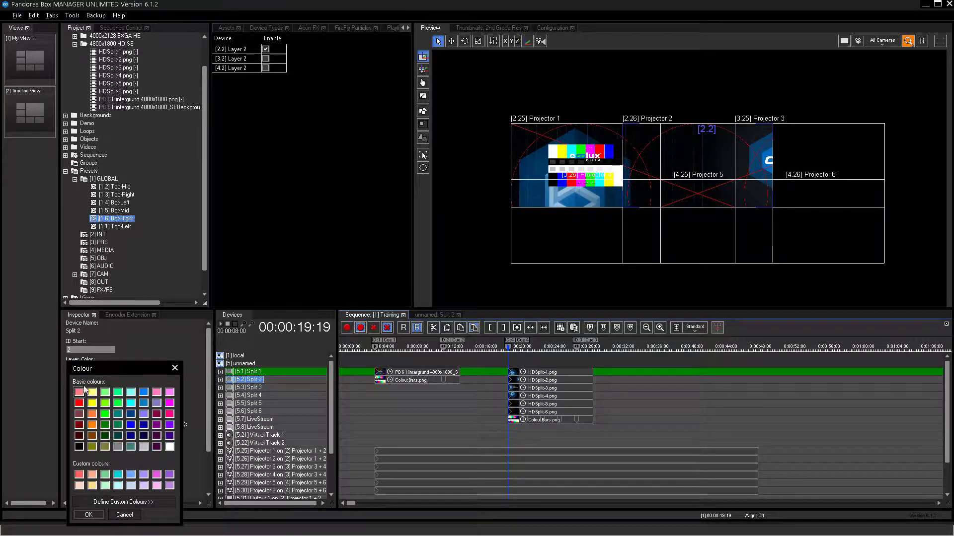
{"action": "left_click", "coordinate": [108, 426]}
{"action": "left_click", "coordinate": [89, 515]}
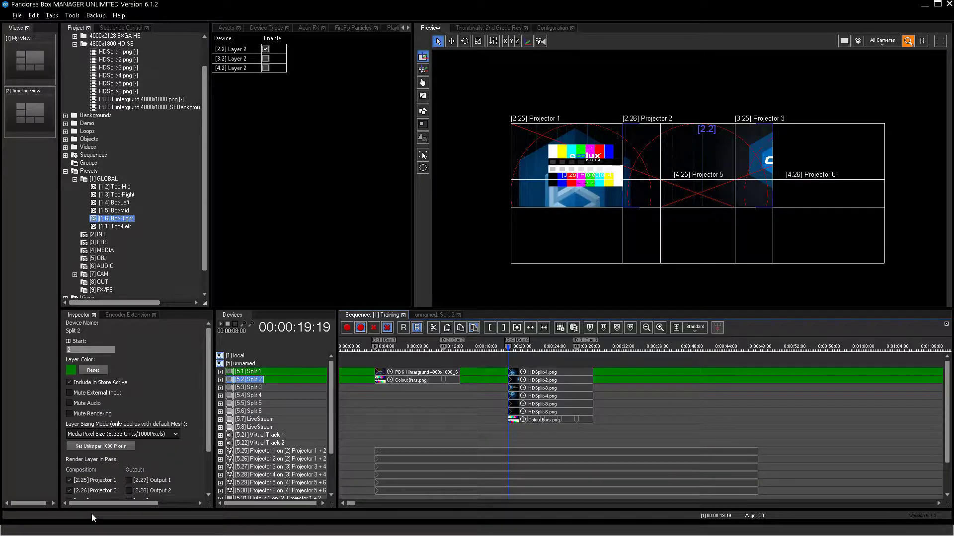
Select Split 3 through Split 6 together and colour them dark green
{"action": "left_click", "coordinate": [251, 388]}
{"action": "left_click", "coordinate": [254, 413], "text": "shift"}
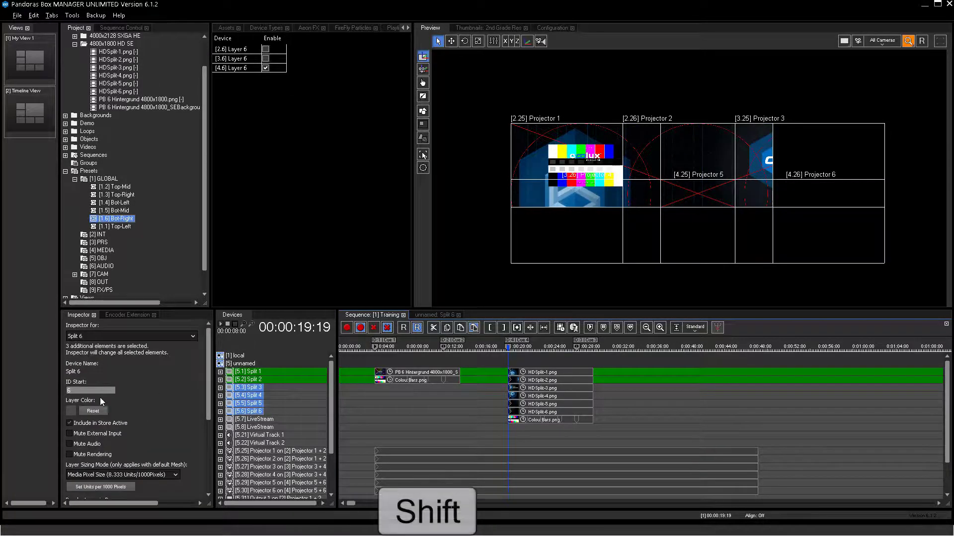
{"action": "left_click", "coordinate": [74, 410]}
{"action": "left_click", "coordinate": [105, 424]}
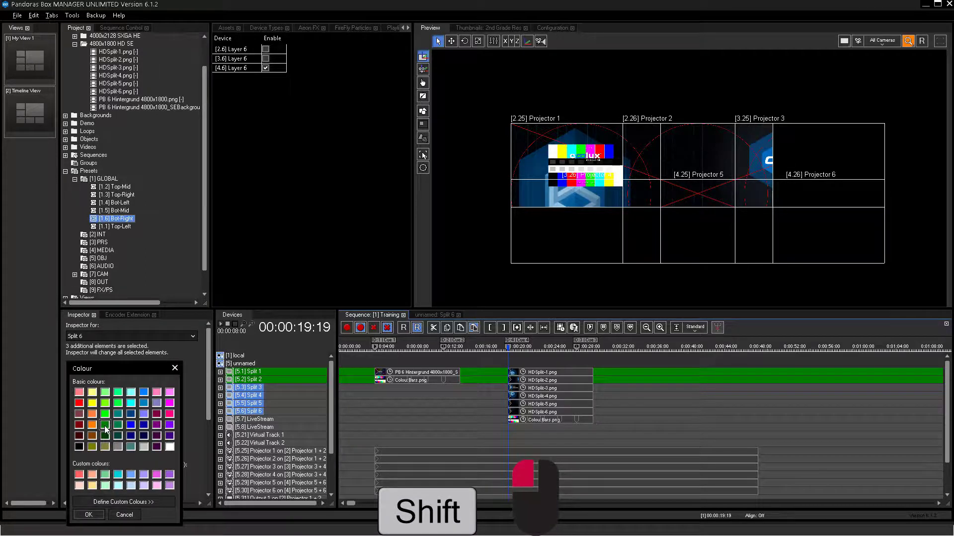
{"action": "left_click", "coordinate": [96, 515]}
Colour both LiveStream layers dark navy blue
{"action": "left_click_drag", "start_coordinate": [253, 420], "coordinate": [260, 428]}
{"action": "left_click", "coordinate": [75, 411]}
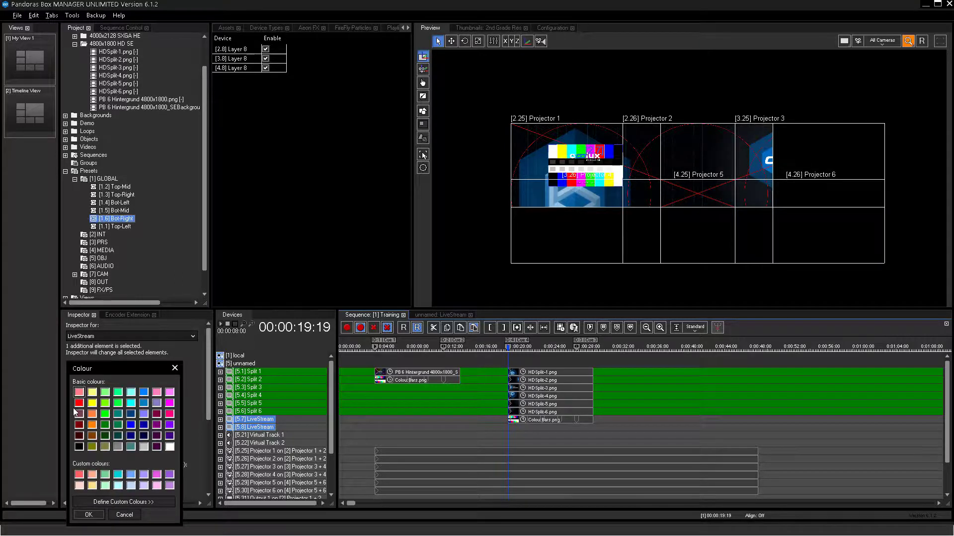
{"action": "left_click", "coordinate": [131, 436]}
{"action": "left_click", "coordinate": [89, 515]}
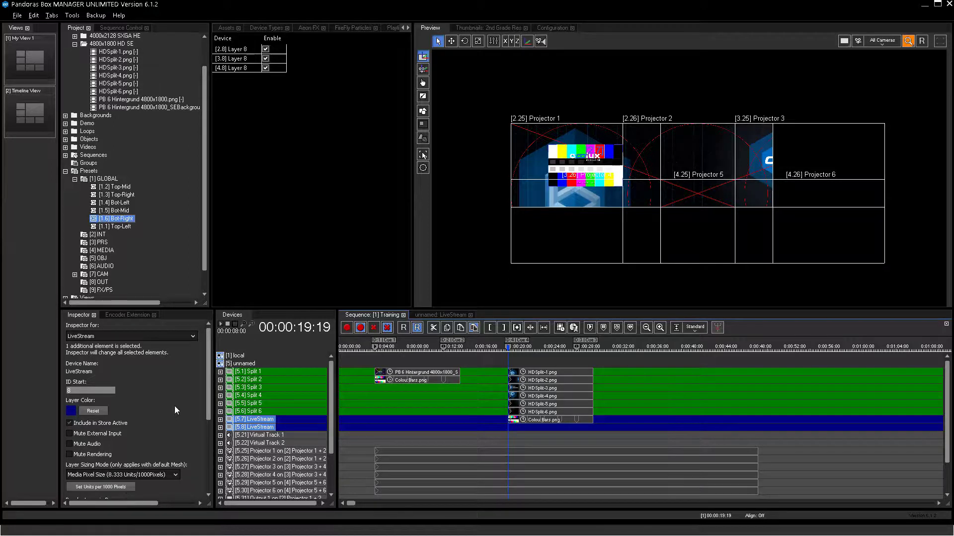
{"action": "left_click", "coordinate": [255, 419]}
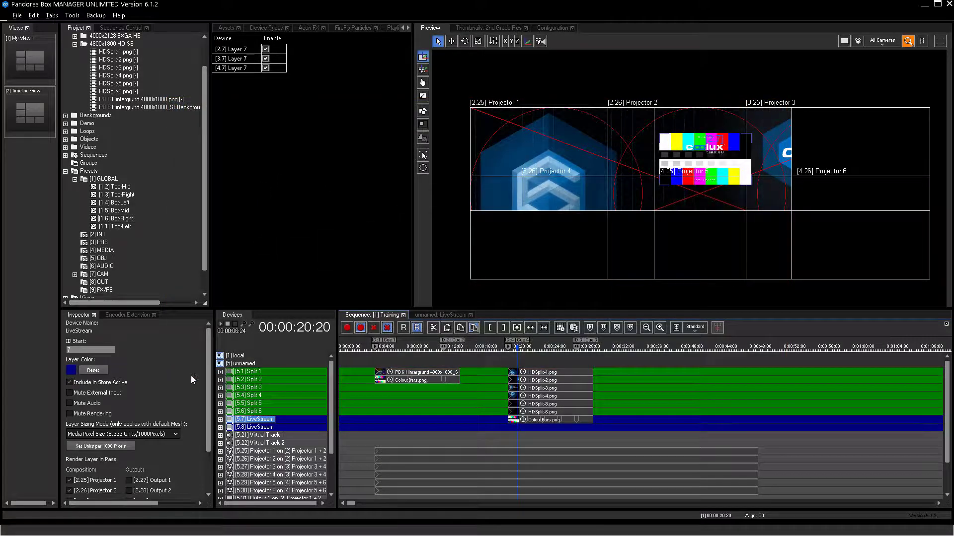
Move the [5.7] LiveStream layer around the stack, finally placing it between Split 6 and [5.8] LiveStream
{"action": "left_click_drag", "start_coordinate": [259, 405], "coordinate": [255, 373]}
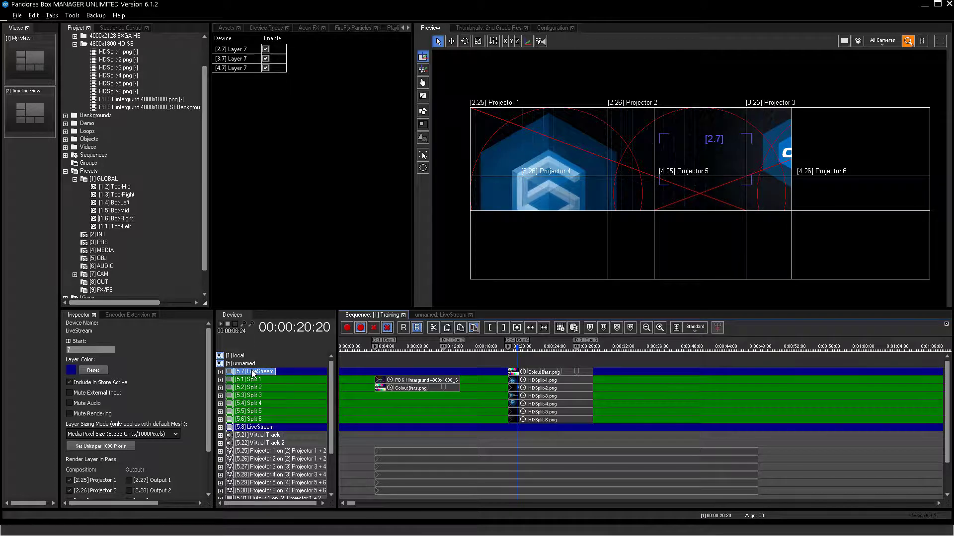
{"action": "left_click_drag", "start_coordinate": [253, 373], "coordinate": [255, 395]}
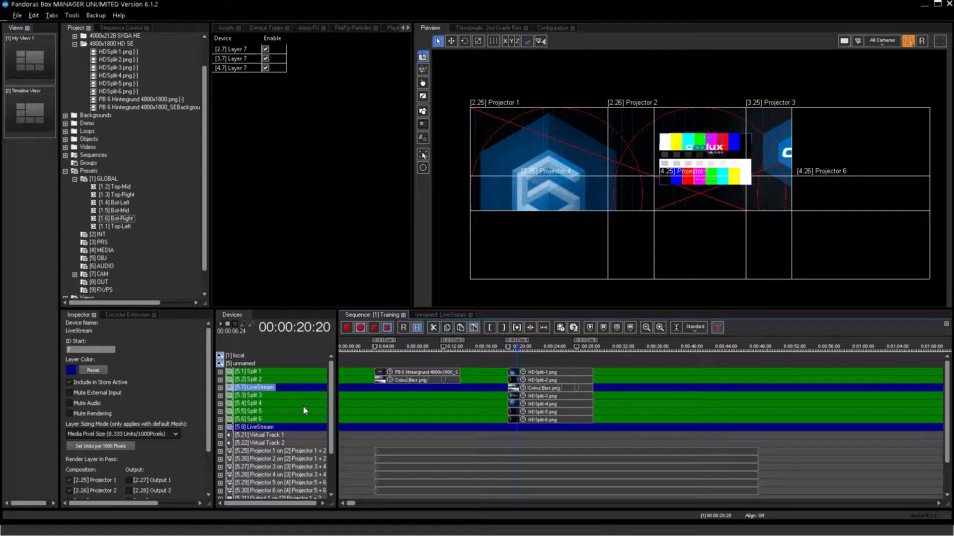
{"action": "left_click_drag", "start_coordinate": [272, 391], "coordinate": [267, 433]}
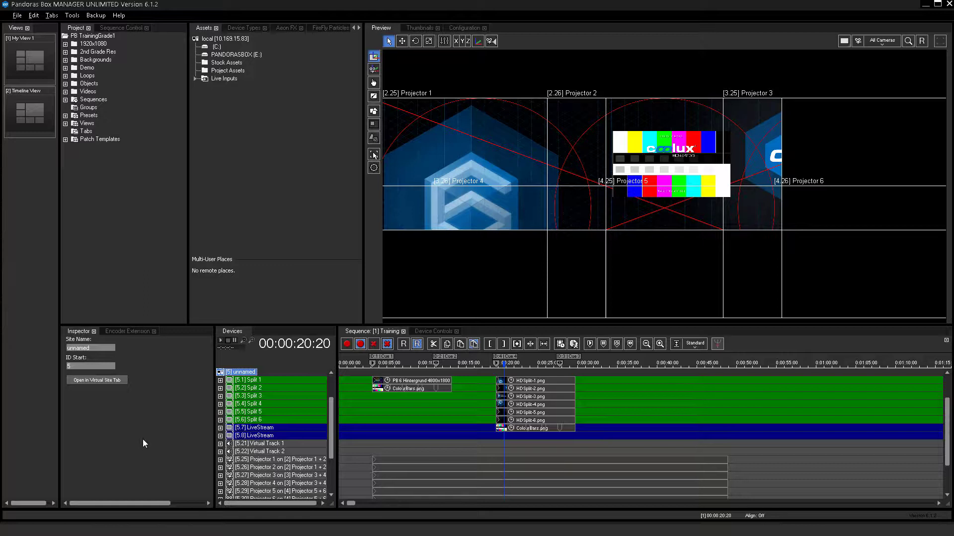
Group the Split 1 through Split 6 layers into a new group named 'Splits'
{"action": "left_click", "coordinate": [252, 381]}
{"action": "left_click", "coordinate": [251, 420], "text": "shift"}
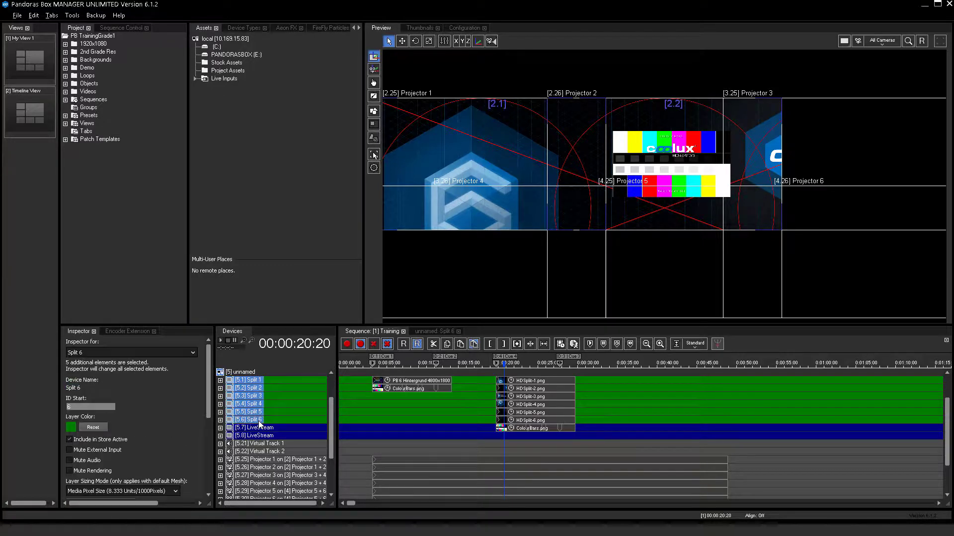
{"action": "right_click", "coordinate": [93, 109]}
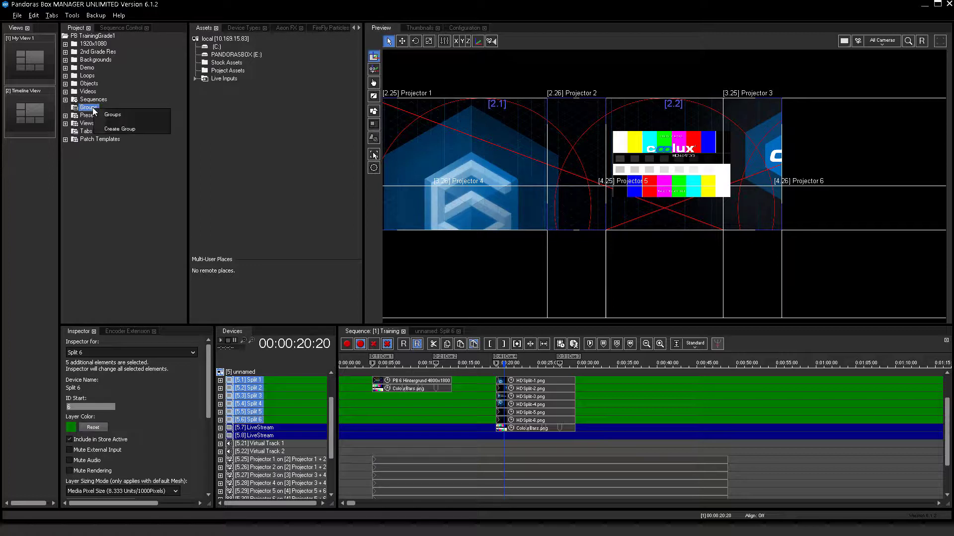
{"action": "left_click", "coordinate": [110, 130]}
{"action": "left_click", "coordinate": [65, 108]}
{"action": "left_click", "coordinate": [102, 116]}
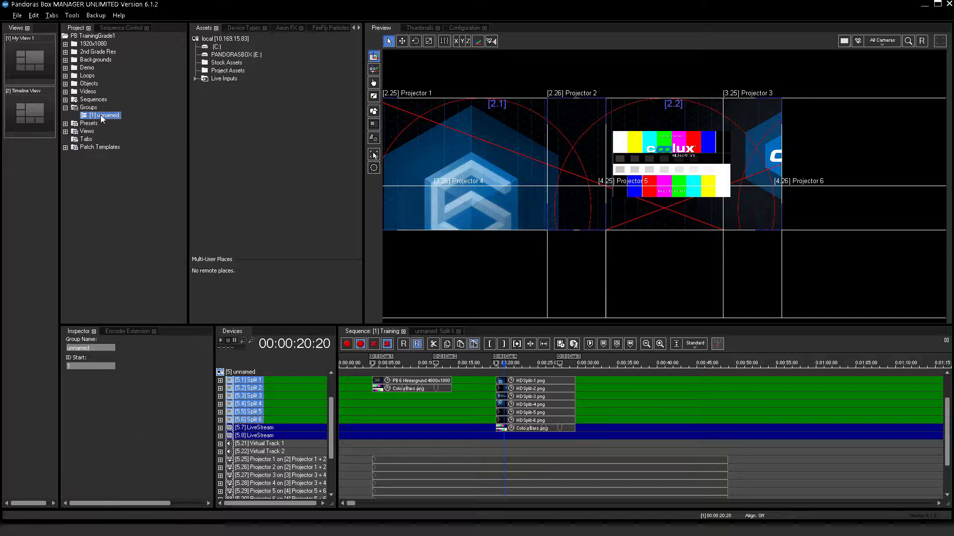
{"action": "type", "text": "Splits"}
{"action": "key", "text": "Return"}
{"action": "left_click", "coordinate": [119, 222]}
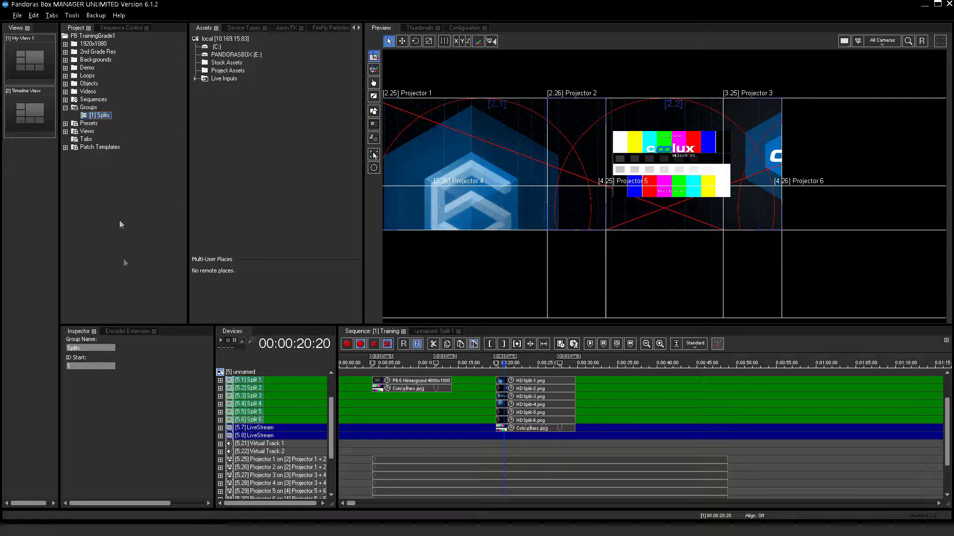
Open the Groups panel and dock it in the Inspector panel's tab strip
{"action": "left_click", "coordinate": [52, 16]}
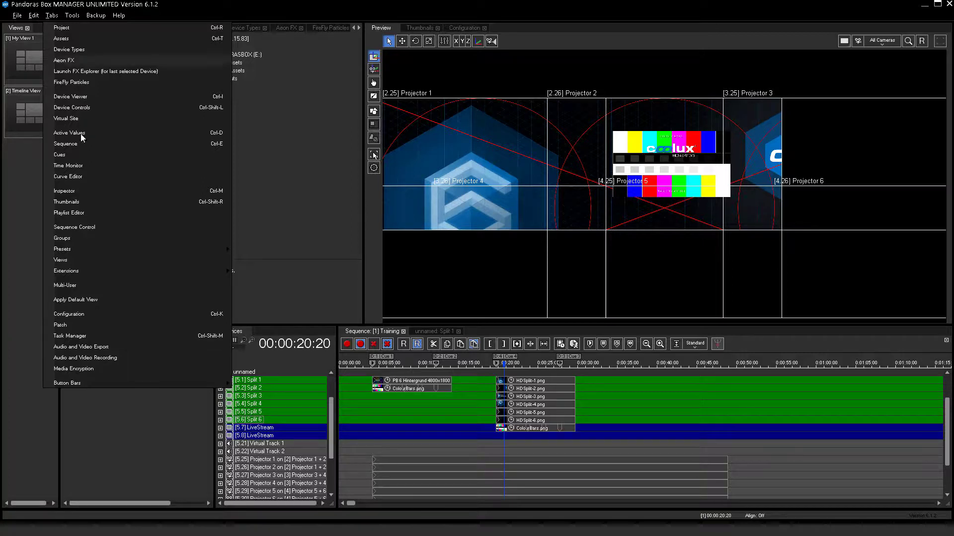
{"action": "left_click", "coordinate": [91, 238]}
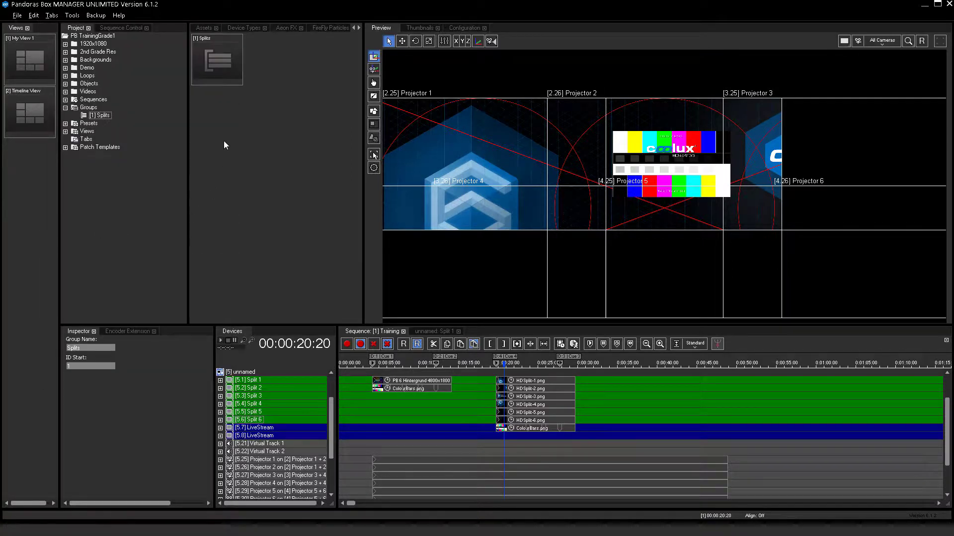
{"action": "left_click", "coordinate": [359, 27]}
{"action": "left_click", "coordinate": [359, 28]}
{"action": "left_click", "coordinate": [359, 28]}
{"action": "left_click", "coordinate": [359, 28]}
{"action": "left_click", "coordinate": [359, 28]}
{"action": "left_click", "coordinate": [359, 27]}
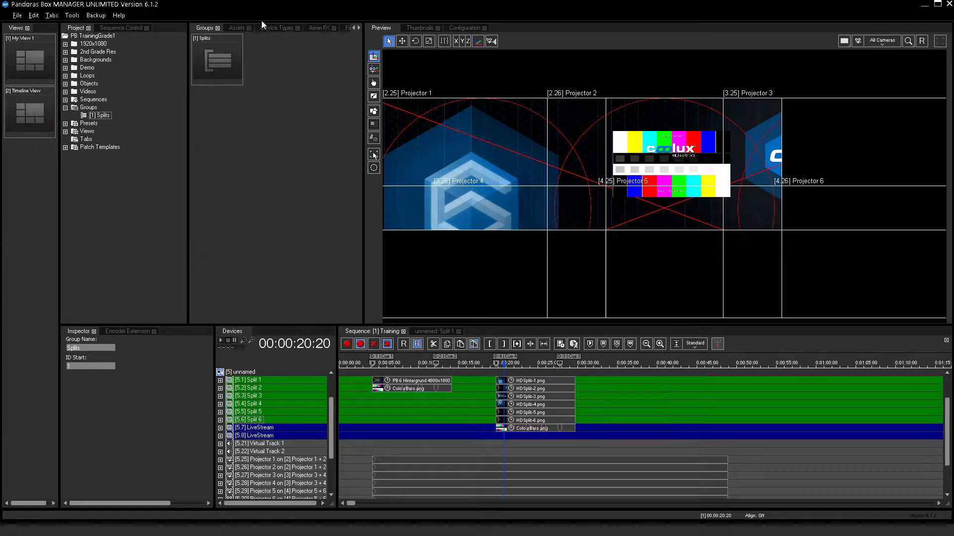
{"action": "left_click_drag", "start_coordinate": [160, 322], "coordinate": [173, 332]}
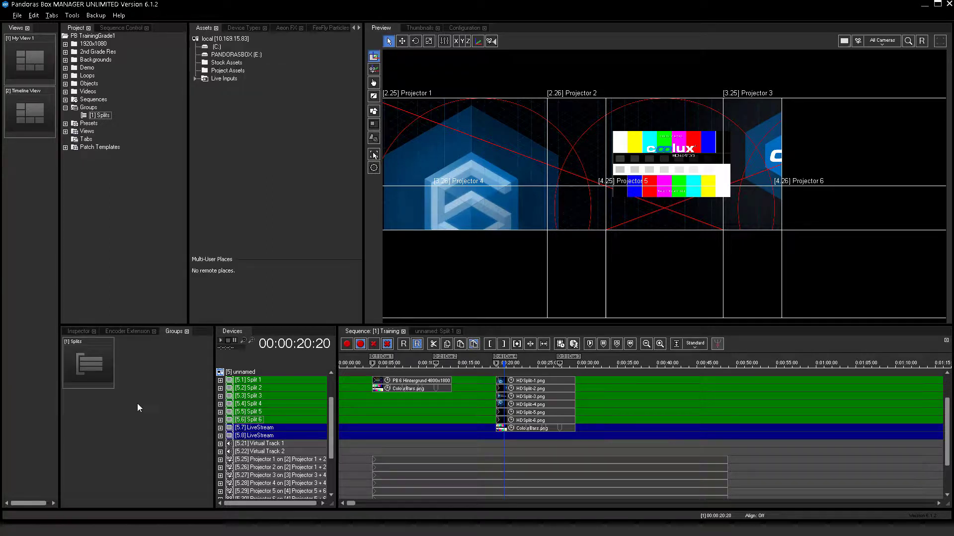
Group the two LiveStream layers into a new group named 'LiveStream'
{"action": "left_click", "coordinate": [257, 428]}
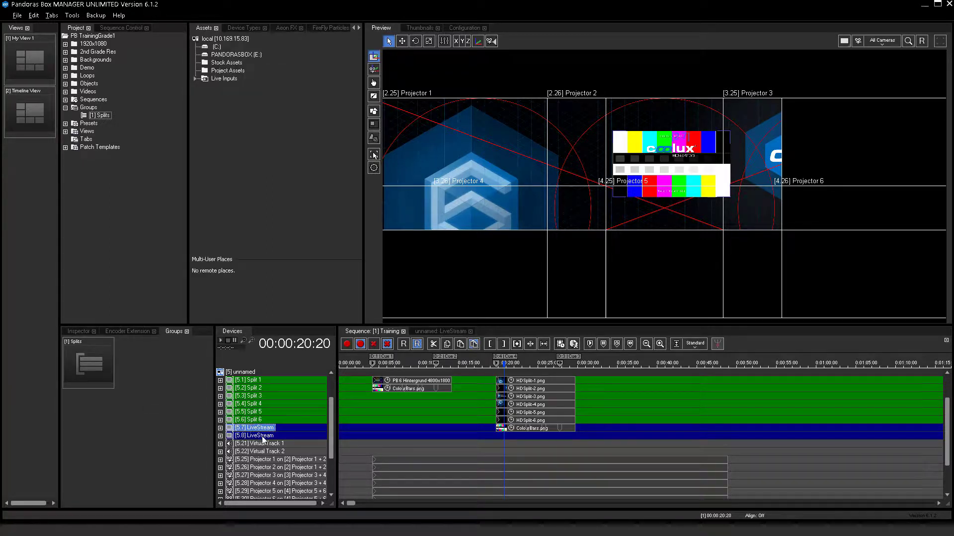
{"action": "left_click", "coordinate": [261, 437], "text": "shift"}
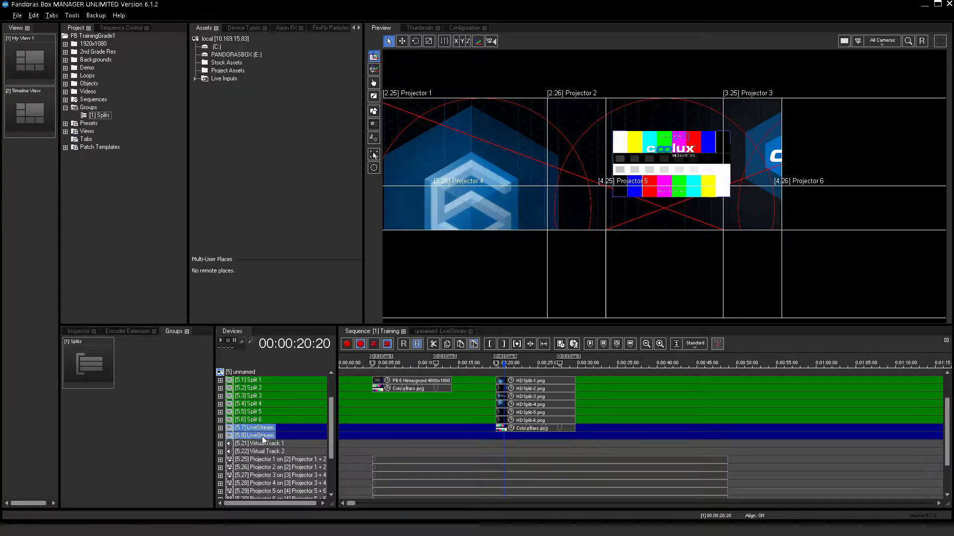
{"action": "right_click", "coordinate": [92, 107]}
{"action": "left_click", "coordinate": [108, 129]}
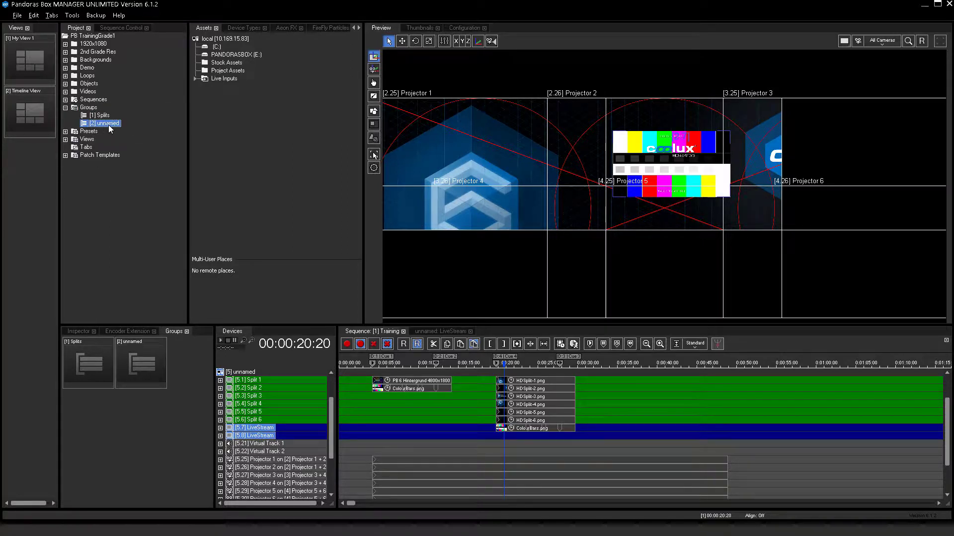
{"action": "left_click", "coordinate": [110, 124]}
{"action": "type", "text": "LiveStream"}
{"action": "key", "text": "Return"}
Test selecting layers through the Splits and LiveStream group tiles, clearing with Esc
{"action": "left_click", "coordinate": [100, 466]}
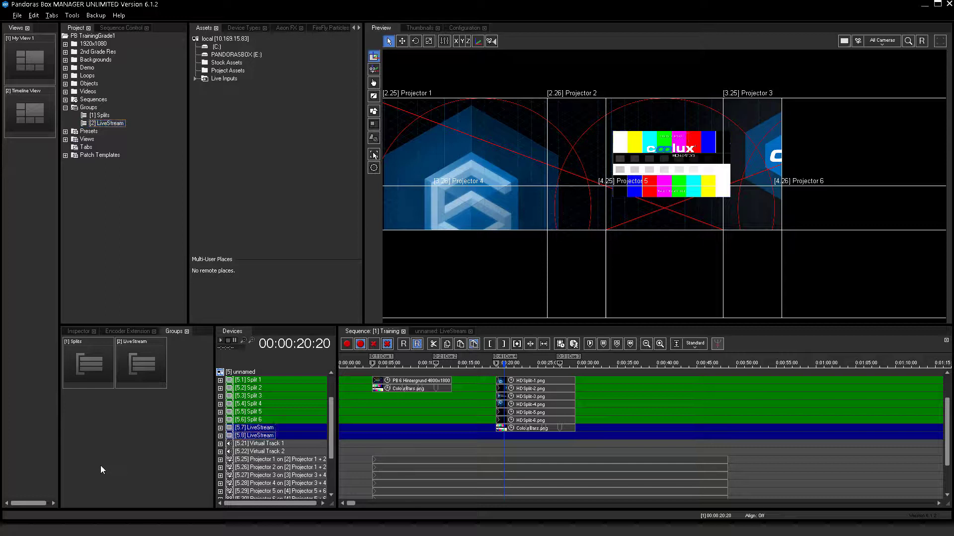
{"action": "left_click", "coordinate": [93, 375]}
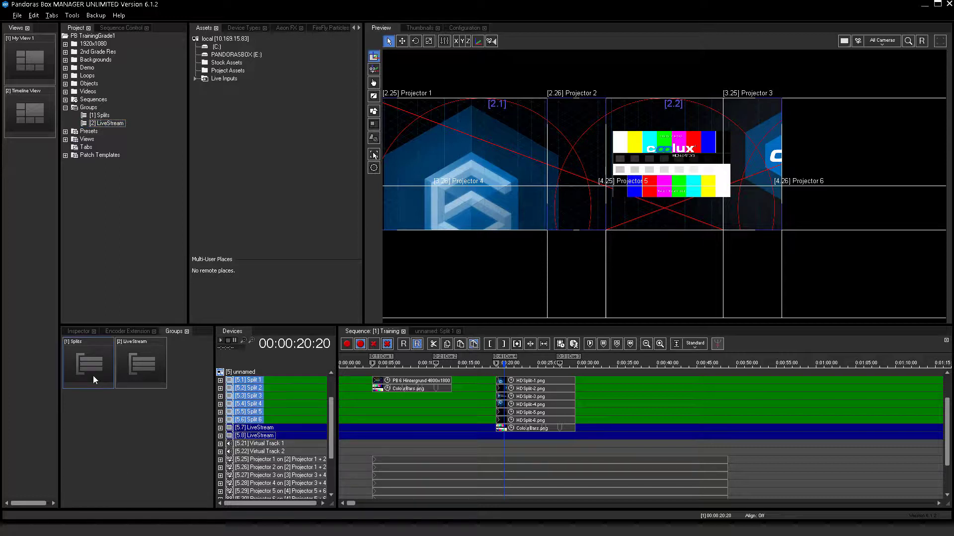
{"action": "key", "text": "Escape"}
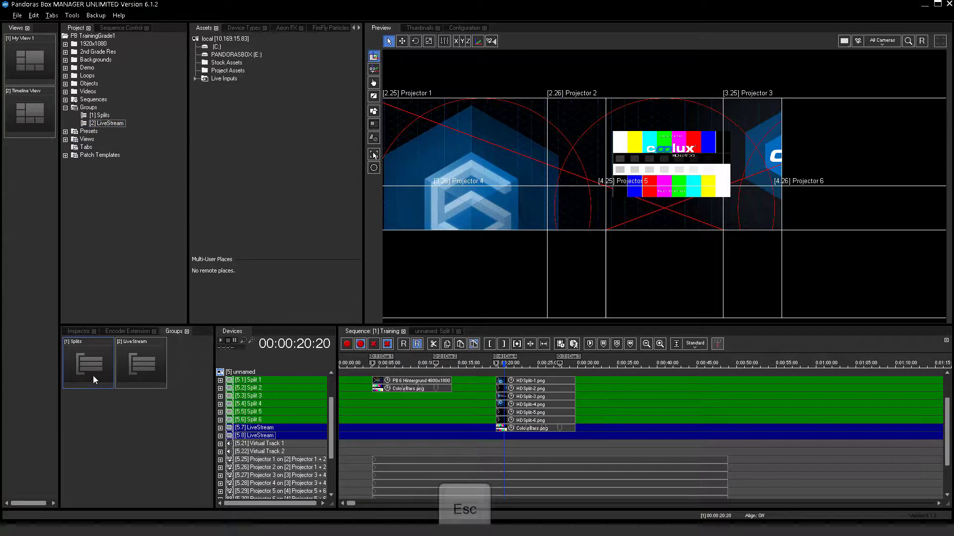
{"action": "left_click", "coordinate": [150, 367]}
{"action": "key", "text": "Escape"}
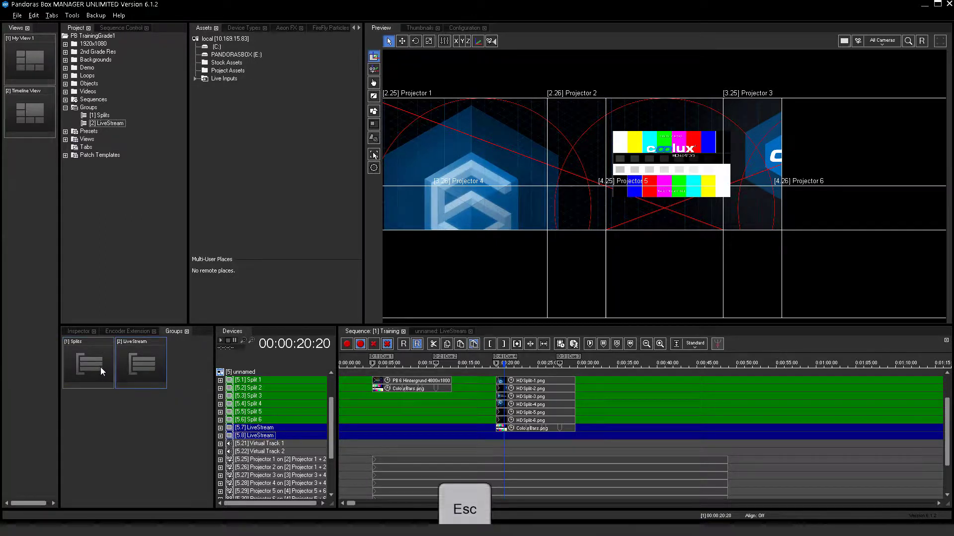
{"action": "left_click", "coordinate": [101, 368]}
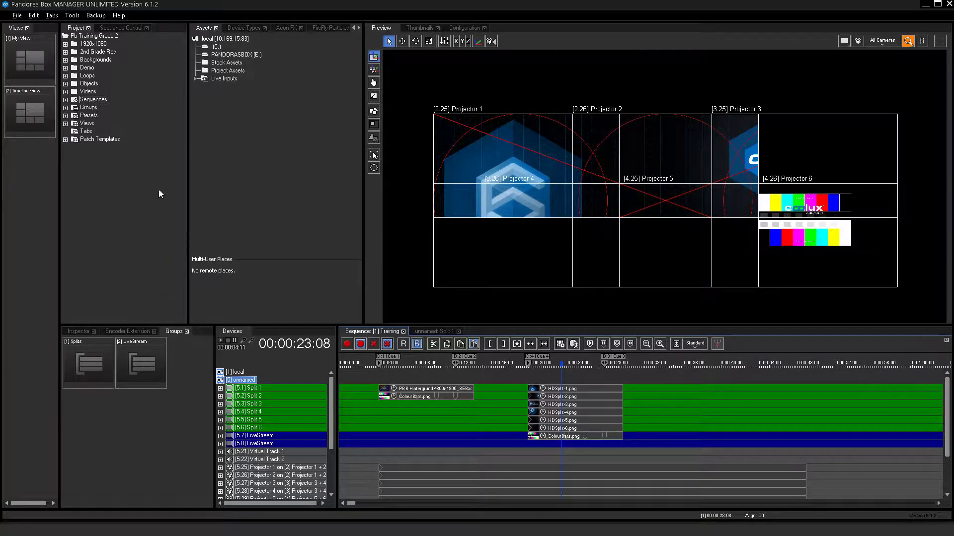
Create a new empty sequence and rename it 'Training 2'
{"action": "right_click", "coordinate": [105, 103]}
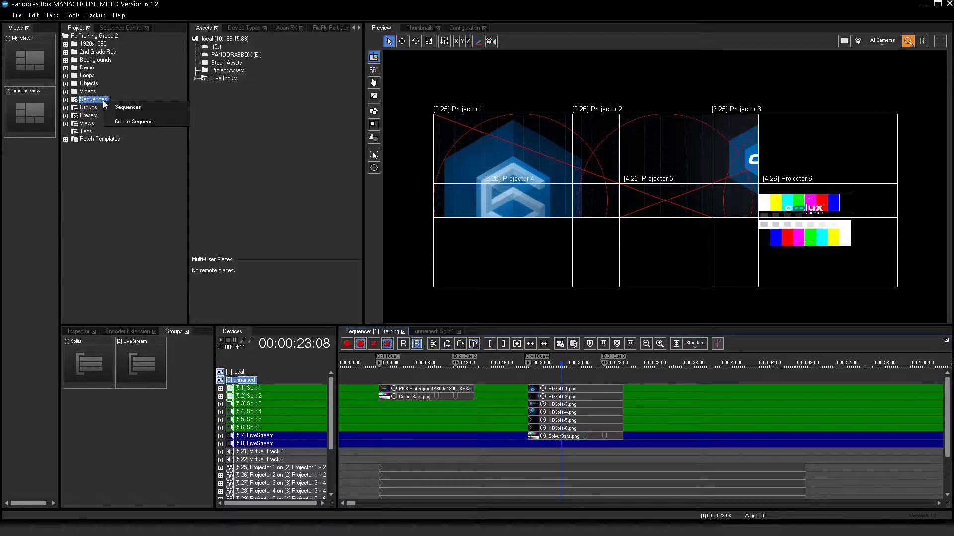
{"action": "left_click", "coordinate": [122, 122]}
{"action": "left_click", "coordinate": [65, 100]}
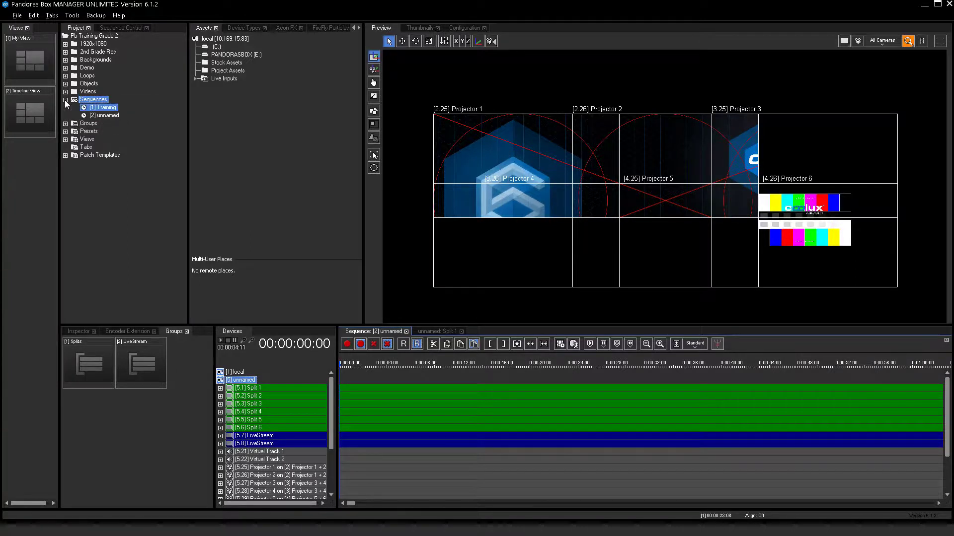
{"action": "left_click", "coordinate": [106, 108]}
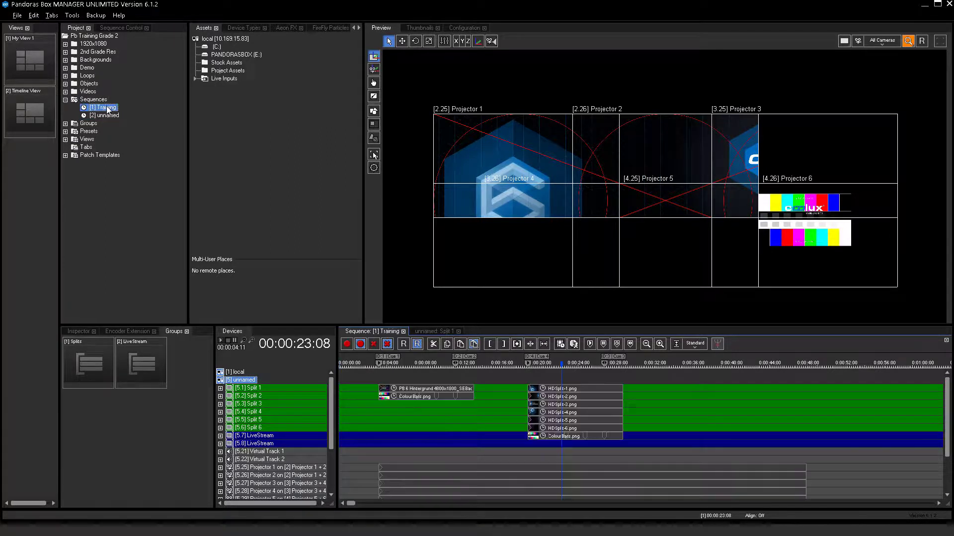
{"action": "left_click", "coordinate": [108, 115]}
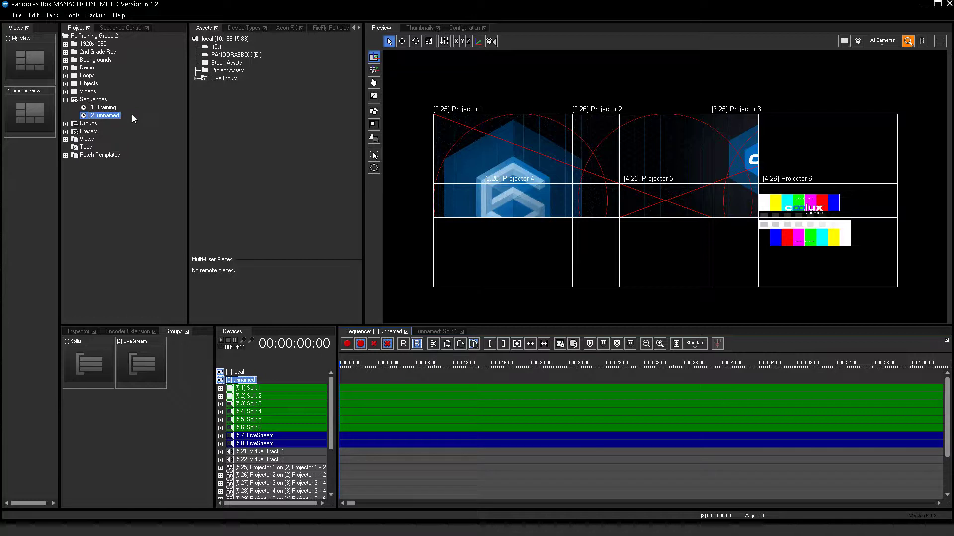
{"action": "key", "text": "F2"}
{"action": "type", "text": "Training 2"}
{"action": "key", "text": "Return"}
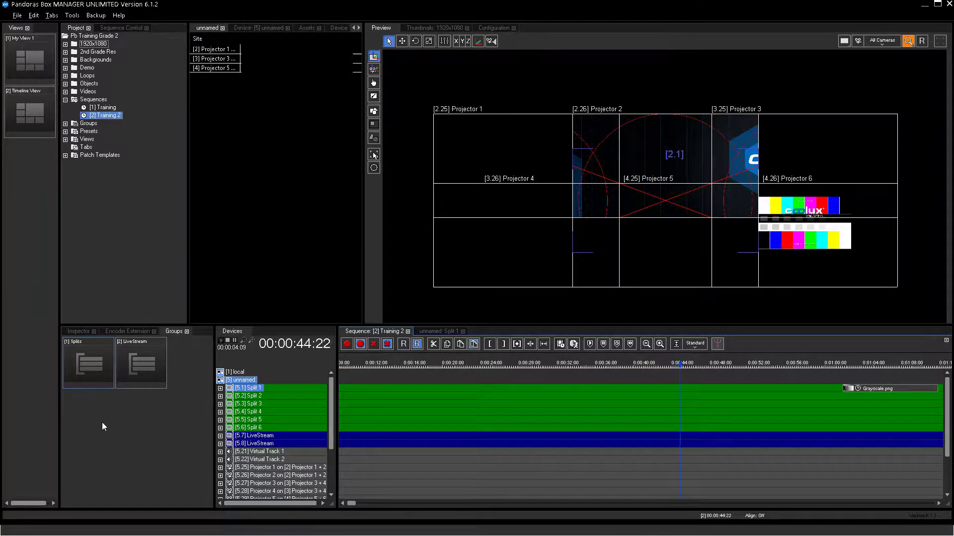
Play the Training and Training 2 sequences to compare them, ending on Training
{"action": "double_click", "coordinate": [107, 107]}
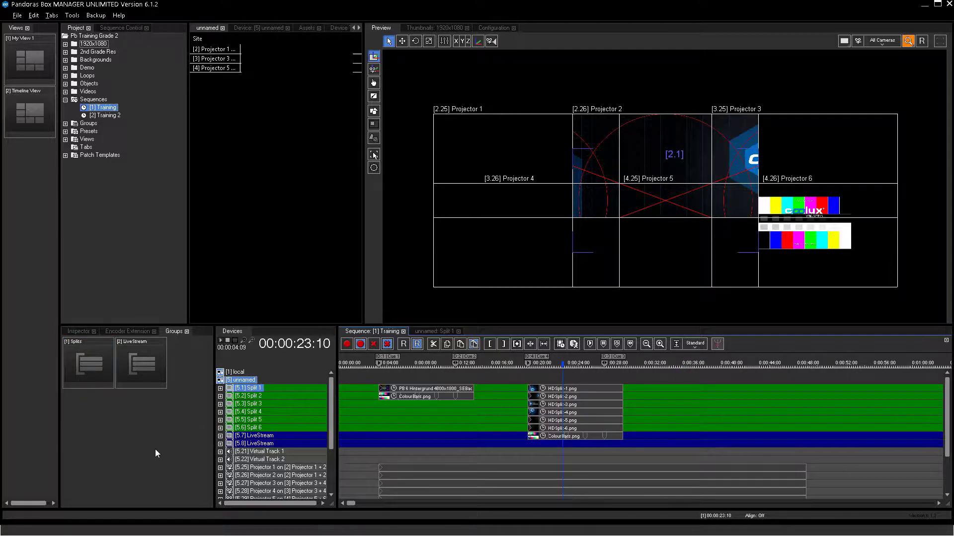
{"action": "key", "text": "space"}
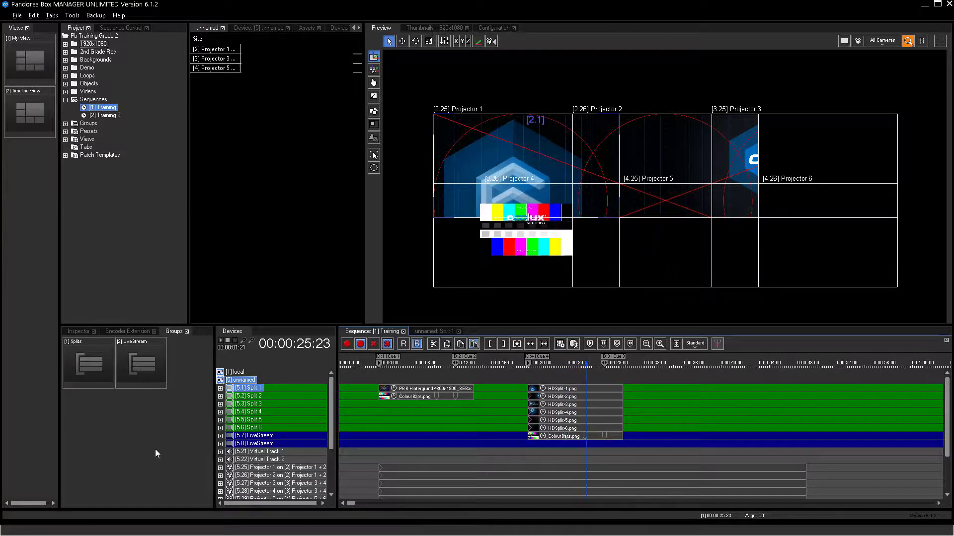
{"action": "double_click", "coordinate": [105, 117]}
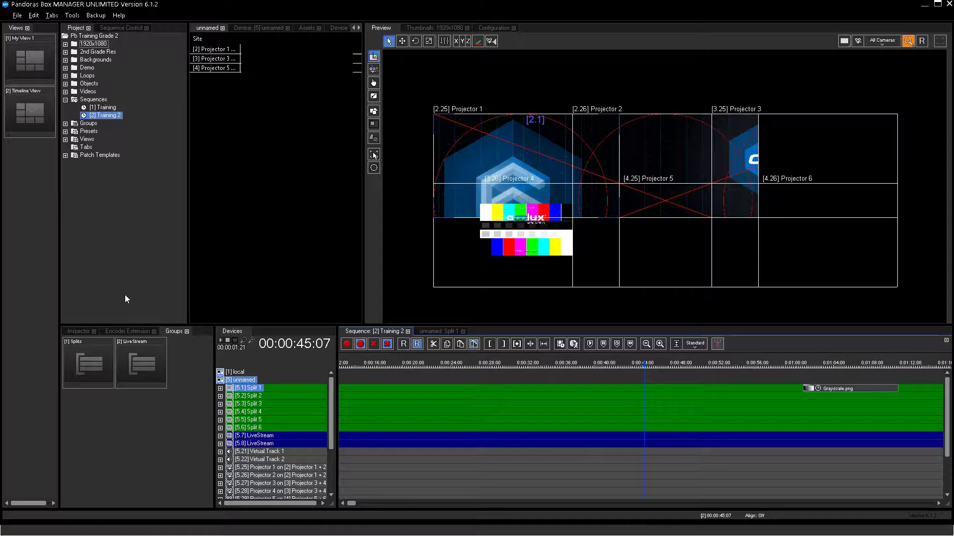
{"action": "key", "text": "space"}
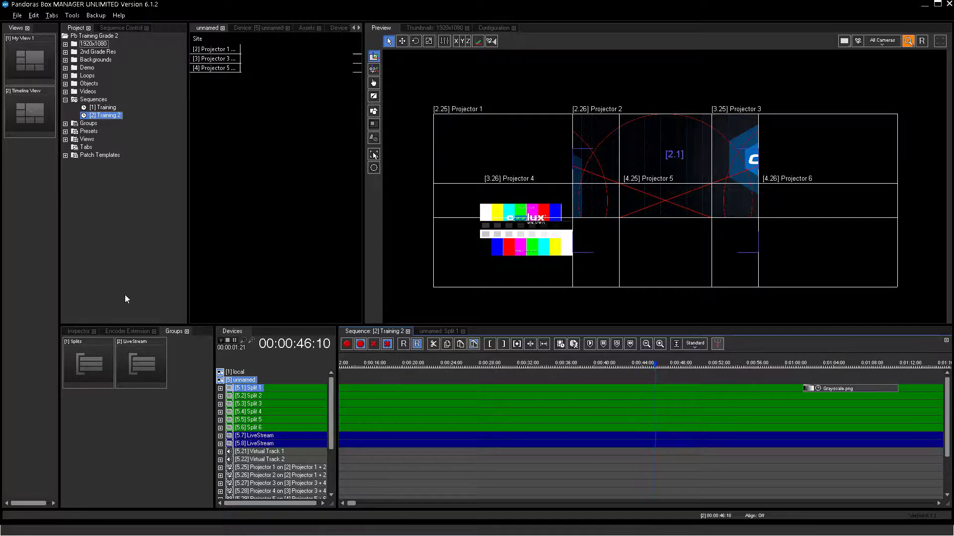
{"action": "double_click", "coordinate": [106, 108]}
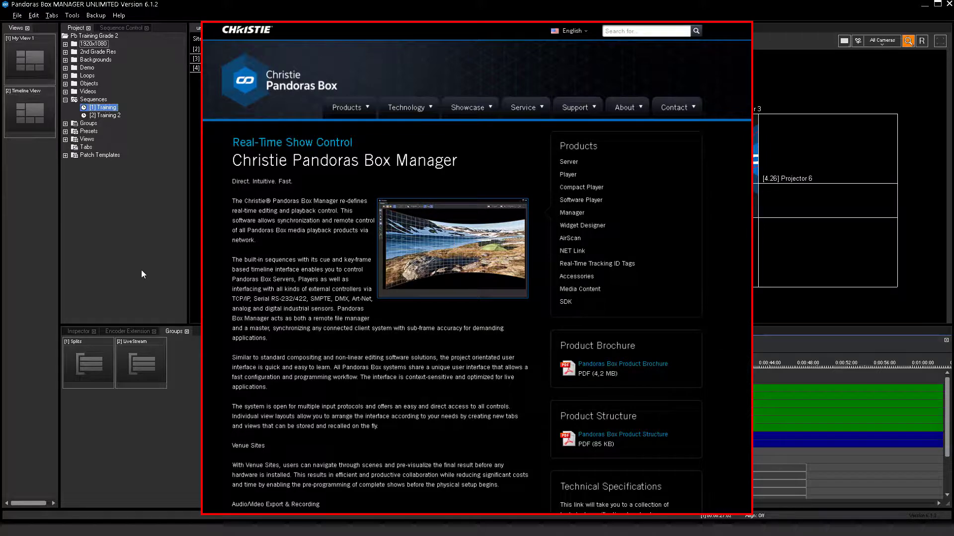
Load the Main Show sequence into the timeline, previewing its waterfall clip on all six projectors
{"action": "double_click", "coordinate": [102, 116]}
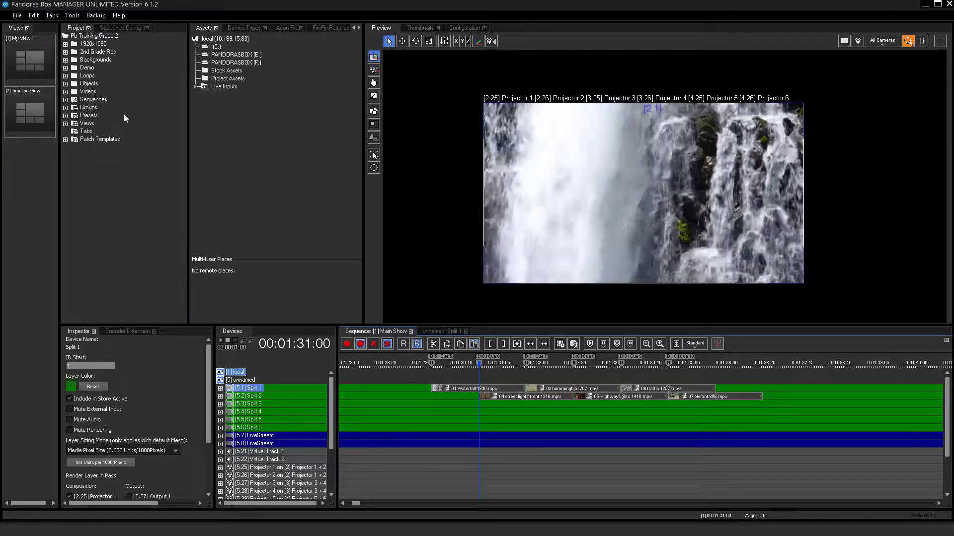
In Sequence Control, step Main Show through its cues while starting, pausing and stopping the LiveStream overlay
{"action": "left_click", "coordinate": [124, 27]}
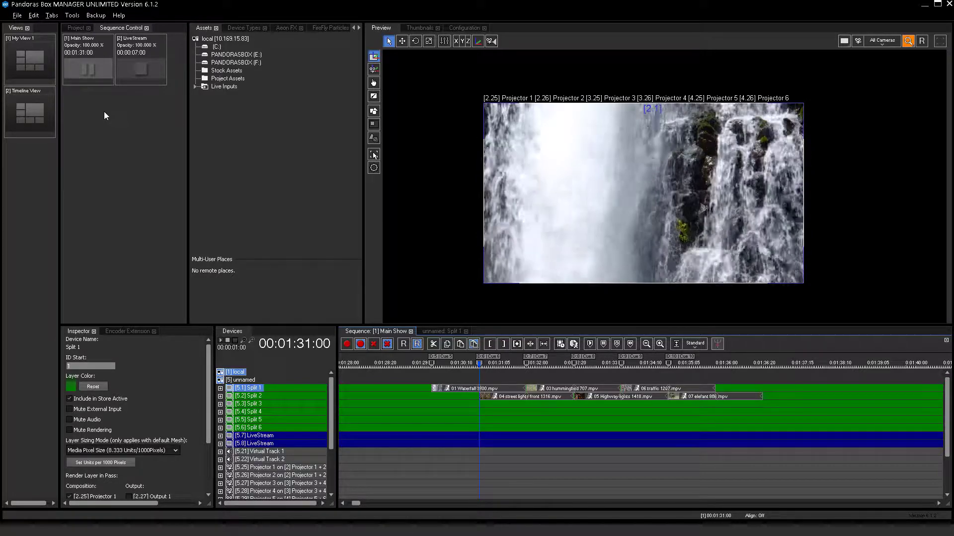
{"action": "left_click", "coordinate": [88, 70]}
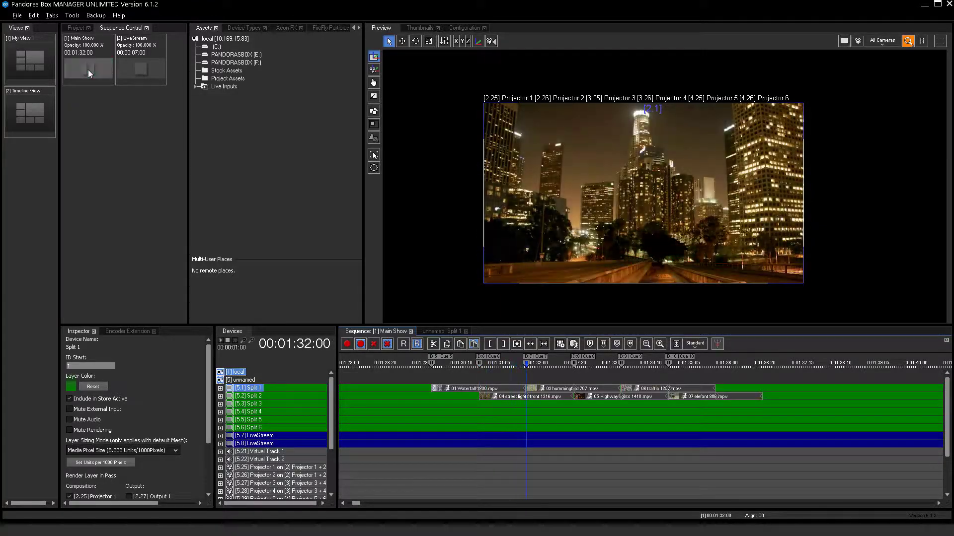
{"action": "left_click", "coordinate": [87, 70]}
{"action": "left_click", "coordinate": [141, 70]}
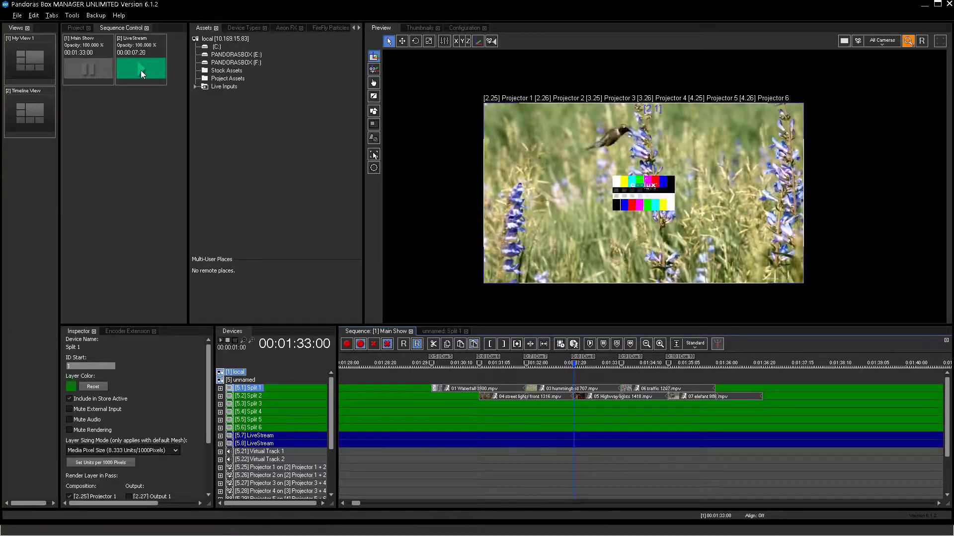
{"action": "left_click", "coordinate": [138, 72]}
{"action": "left_click", "coordinate": [88, 72]}
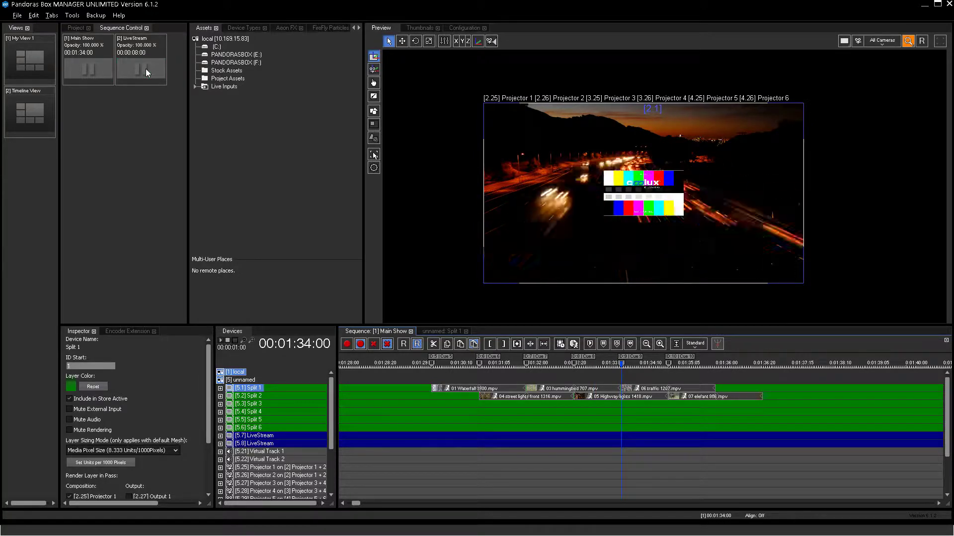
{"action": "left_click", "coordinate": [142, 70]}
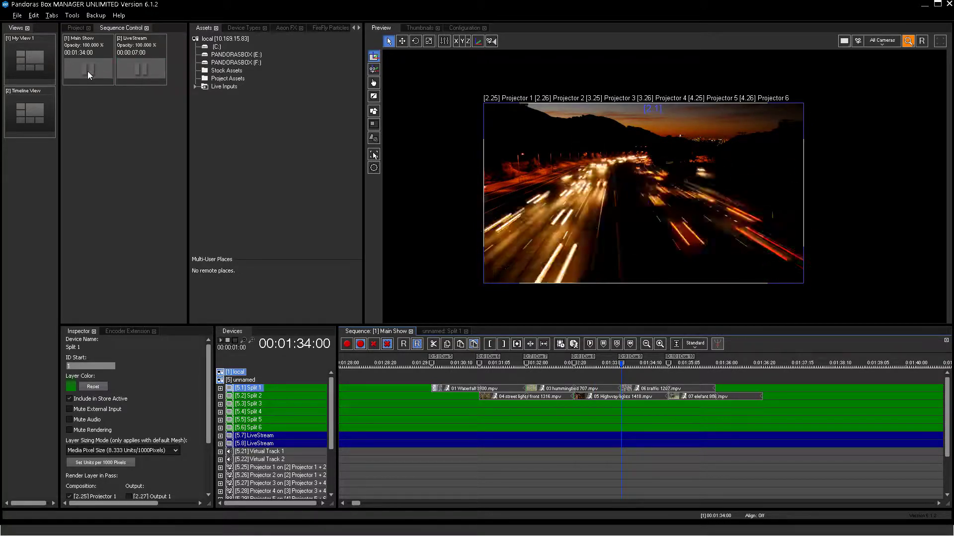
{"action": "left_click", "coordinate": [87, 71]}
{"action": "left_click", "coordinate": [139, 67]}
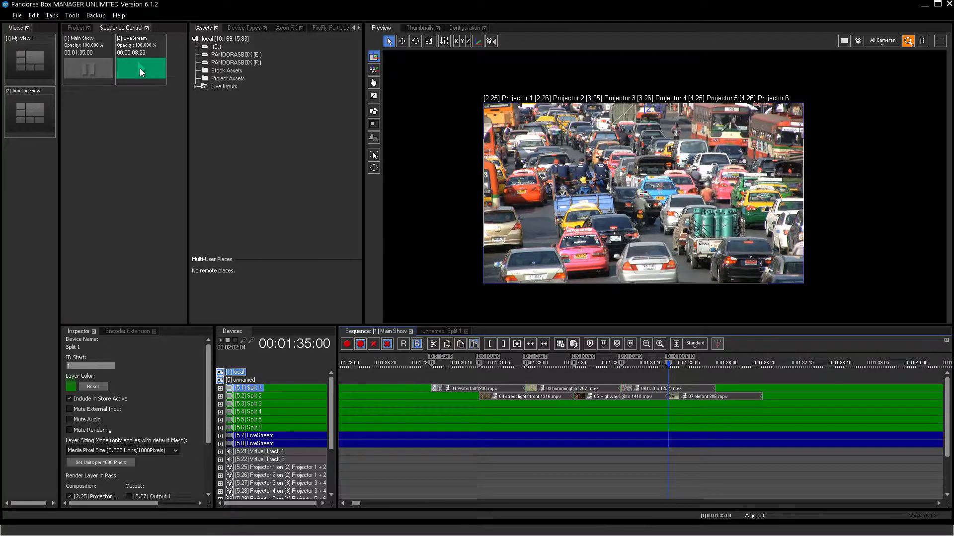
{"action": "left_click", "coordinate": [139, 69]}
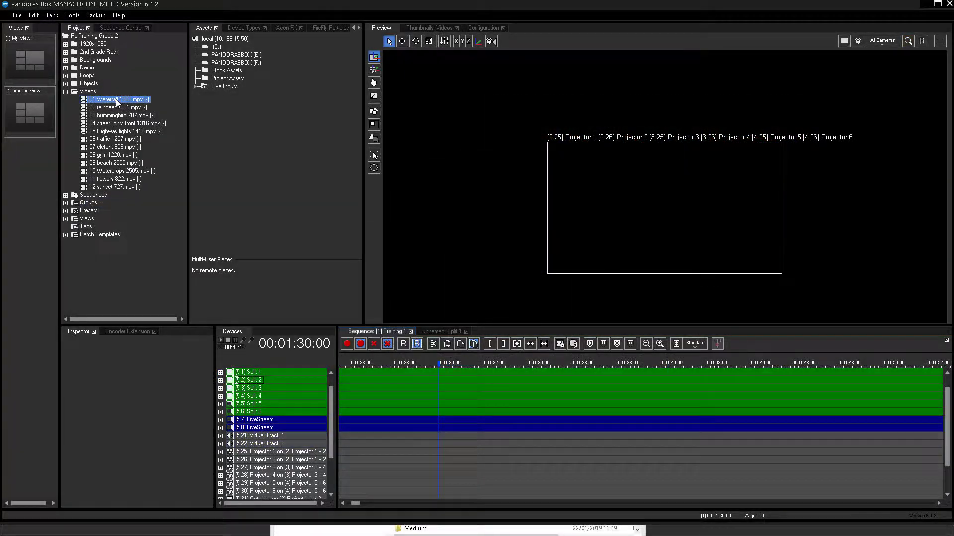
Place 01 Waterfall 1800.mpv on Split 1 with a 2:00 duration and a transport keyframe
{"action": "left_click_drag", "start_coordinate": [117, 102], "coordinate": [442, 374]}
{"action": "double_click", "coordinate": [97, 389]}
{"action": "type", "text": "2:00"}
{"action": "key", "text": "Return"}
{"action": "left_click", "coordinate": [220, 372]}
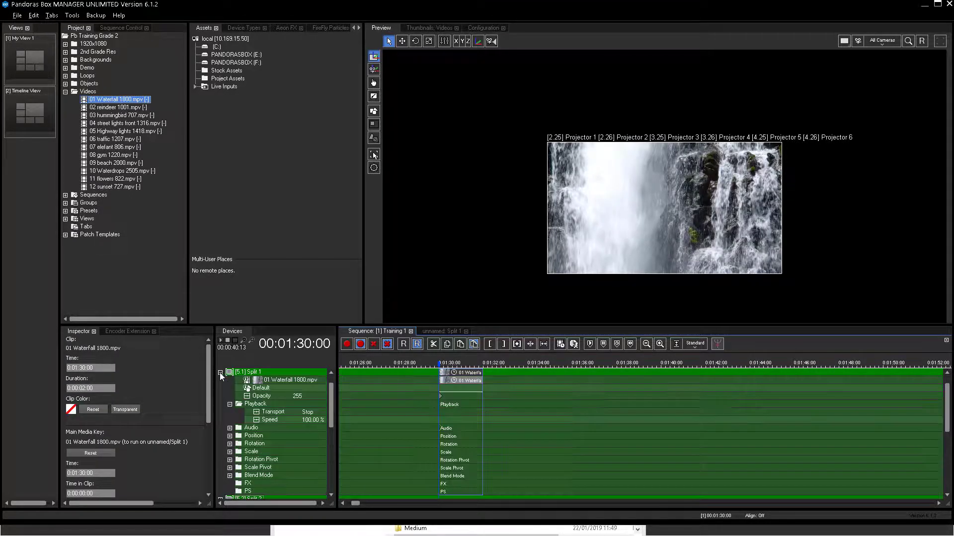
{"action": "left_click", "coordinate": [250, 404]}
{"action": "left_click", "coordinate": [442, 413]}
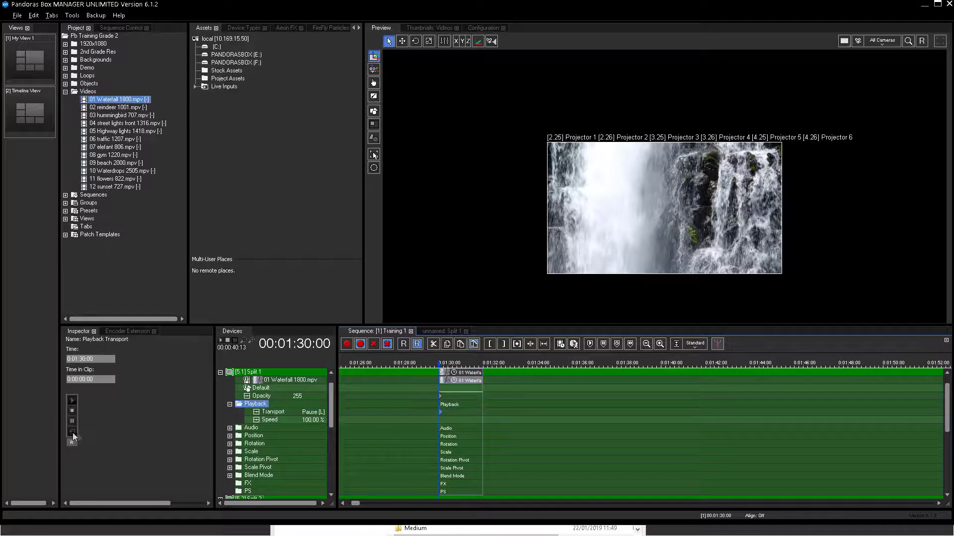
{"action": "left_click", "coordinate": [220, 372]}
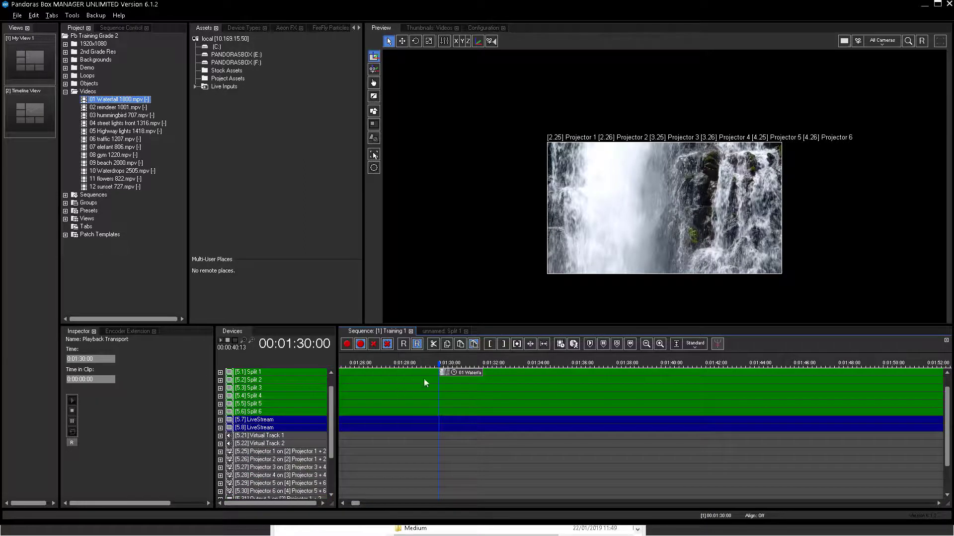
Move the playhead back one second and copy the Waterfall clip onto Split 2 at 01:31:00
{"action": "left_click", "coordinate": [450, 373]}
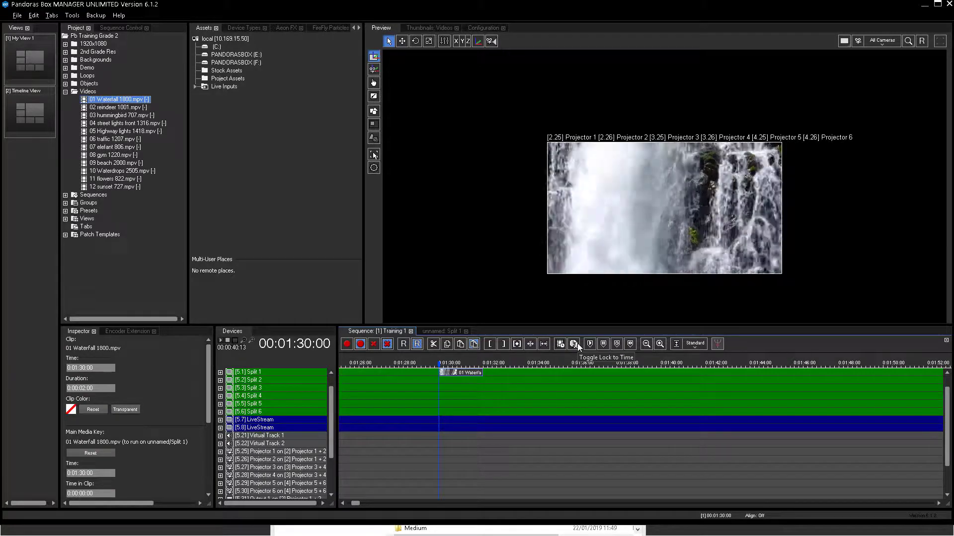
{"action": "left_click", "coordinate": [575, 346]}
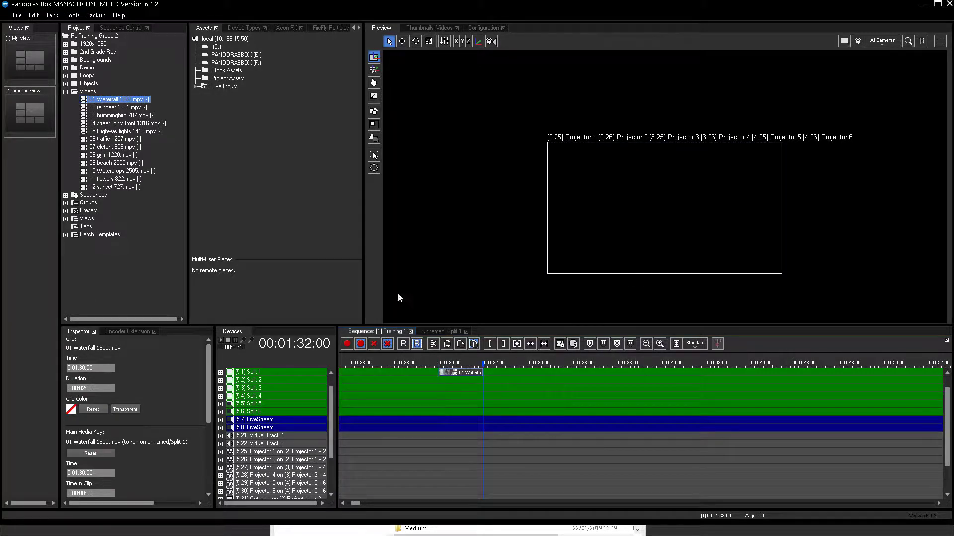
{"action": "type", "text": "-100"}
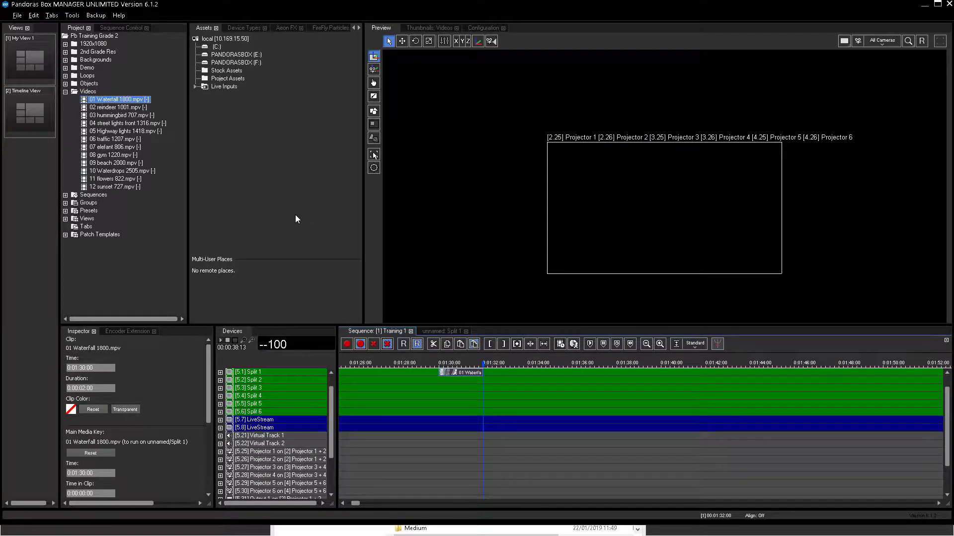
{"action": "key", "text": "Return"}
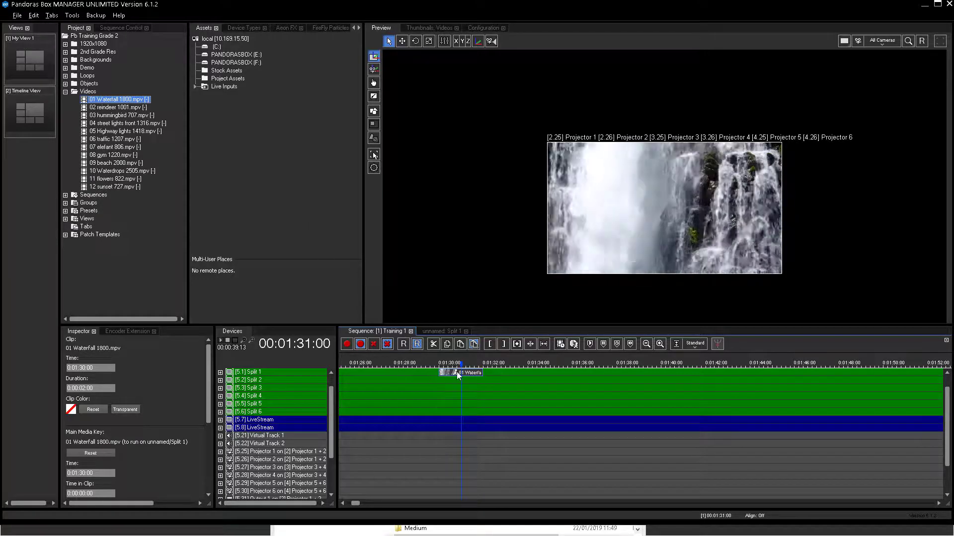
{"action": "left_click_drag", "start_coordinate": [481, 383], "coordinate": [481, 383]}
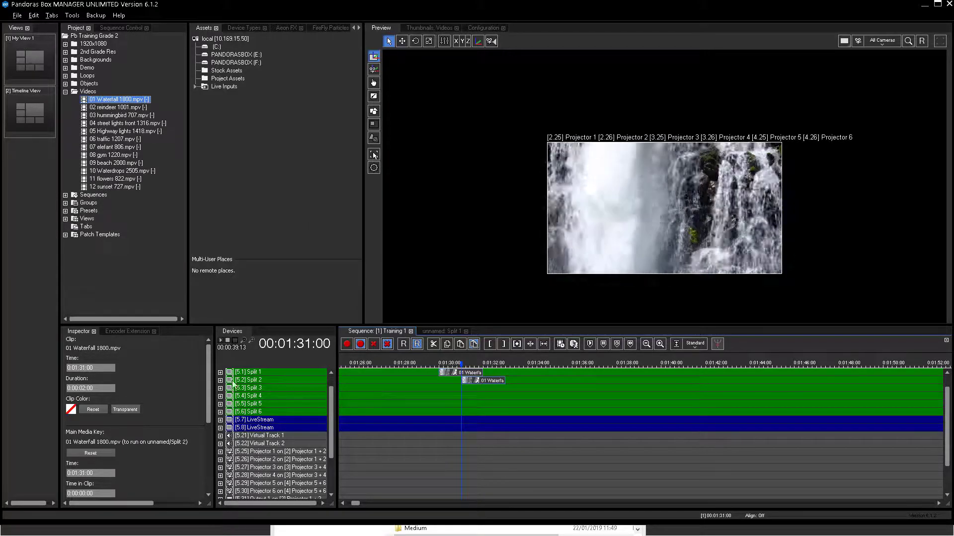
Give the Split 2 clip an opacity fade-in with keyframes at 01:32 and 255 at its end
{"action": "left_click", "coordinate": [220, 381]}
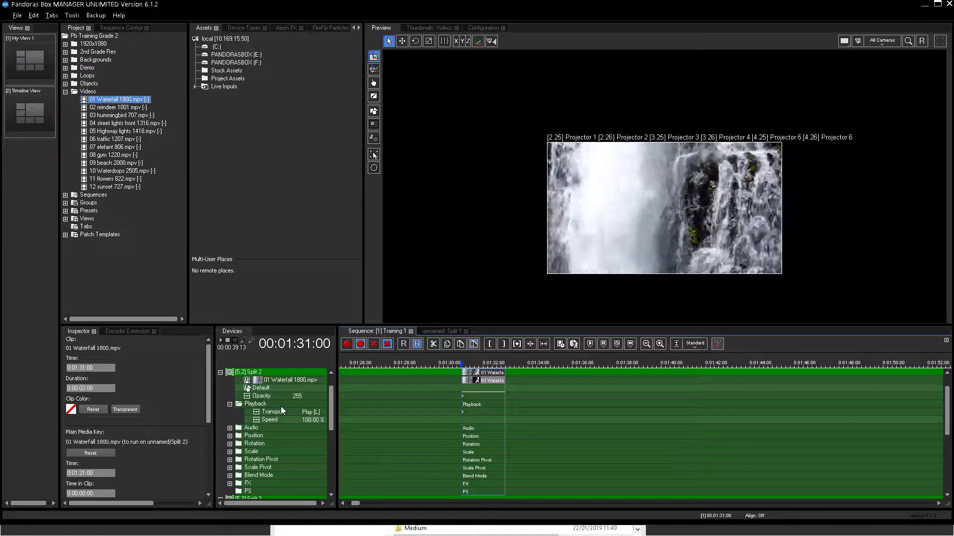
{"action": "type", "text": "++10"}
{"action": "key", "text": "Return"}
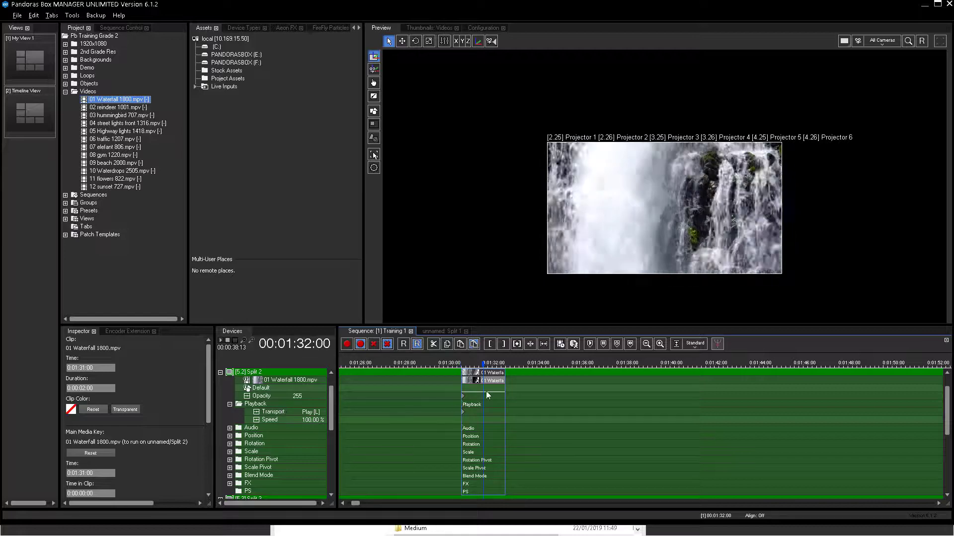
{"action": "left_click", "coordinate": [491, 396]}
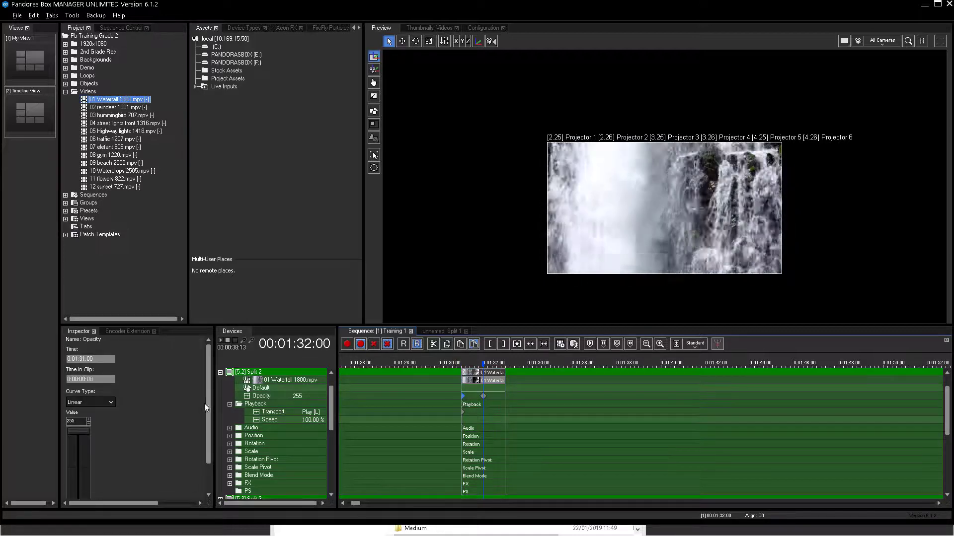
{"action": "scroll", "coordinate": [208, 408], "scroll_direction": "down", "scroll_amount": 3}
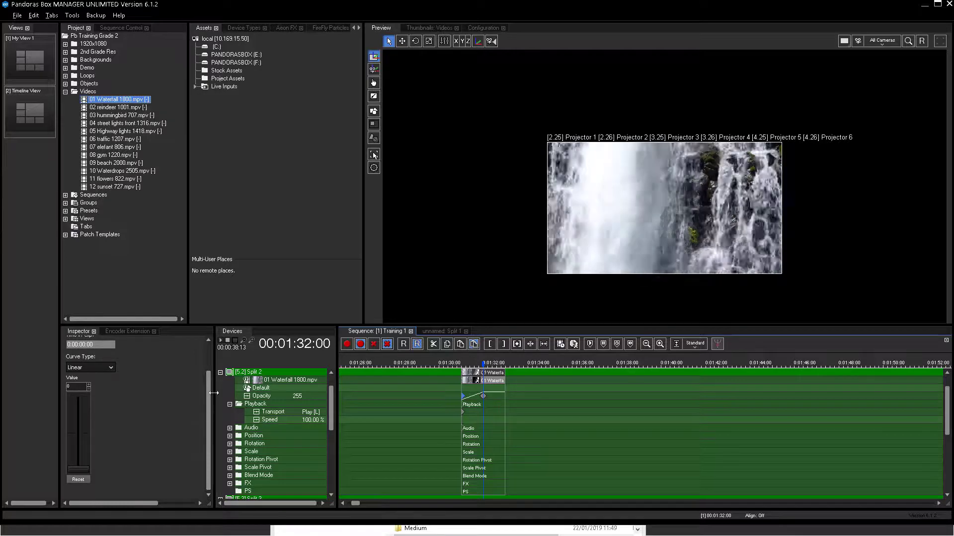
{"action": "left_click", "coordinate": [503, 396]}
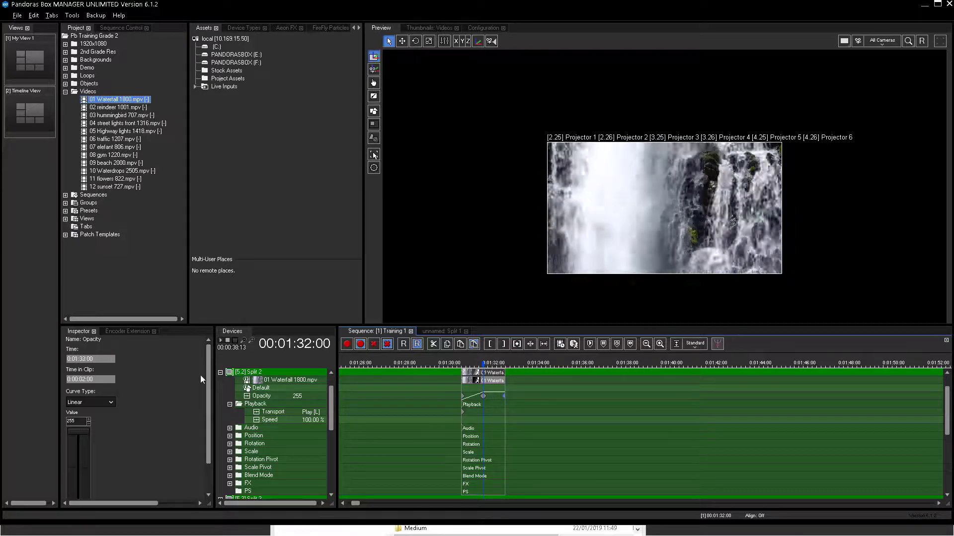
{"action": "scroll", "coordinate": [202, 381], "scroll_direction": "down", "scroll_amount": 3}
{"action": "left_click", "coordinate": [220, 372]}
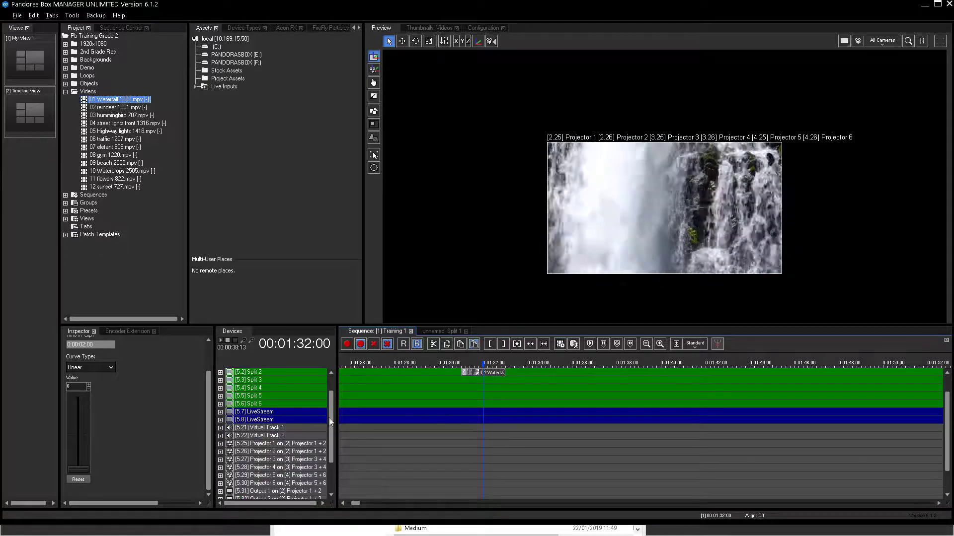
{"action": "scroll", "coordinate": [332, 423], "scroll_direction": "up", "scroll_amount": 3}
{"action": "left_click", "coordinate": [496, 391]}
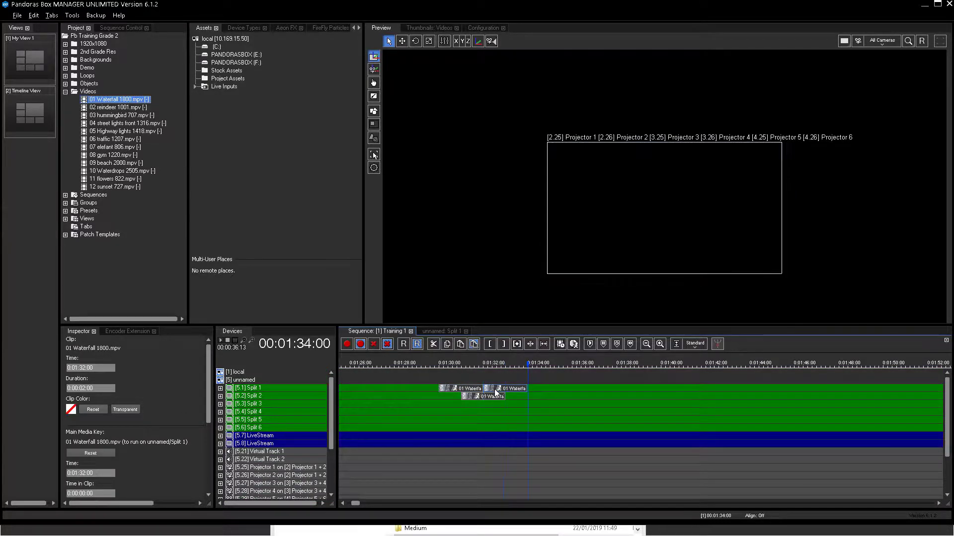
Copy the Waterfall clips further along Split 1 and 2, adding pause cues through 1:35
{"action": "left_click_drag", "start_coordinate": [497, 388], "coordinate": [571, 401]}
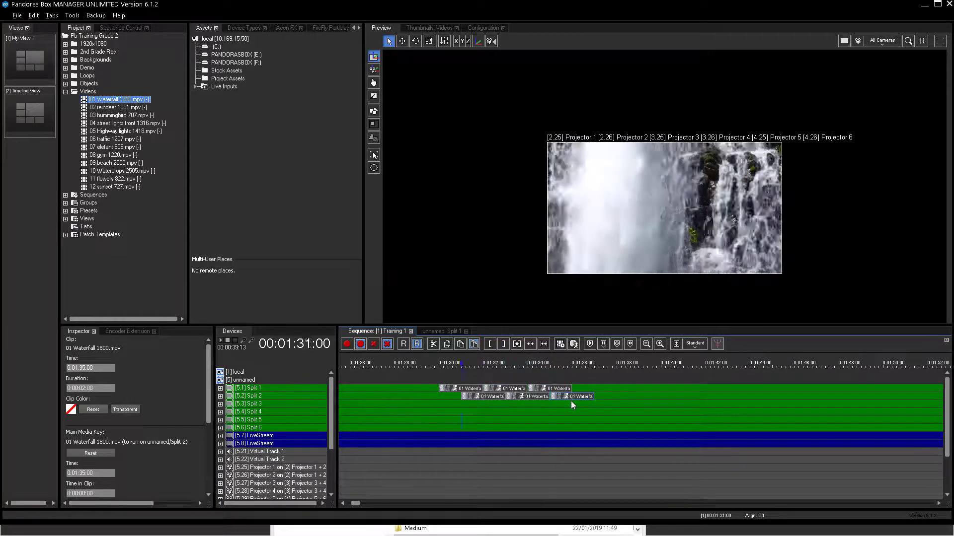
{"action": "left_click", "coordinate": [603, 344]}
{"action": "left_click", "coordinate": [603, 344]}
{"action": "left_click", "coordinate": [603, 343]}
{"action": "left_click", "coordinate": [603, 343]}
{"action": "left_click", "coordinate": [603, 344]}
Replace copied clips with the hummingbird, traffic and highway lights videos
{"action": "left_click", "coordinate": [119, 117]}
{"action": "left_click_drag", "start_coordinate": [120, 117], "coordinate": [507, 388]}
{"action": "left_click_drag", "start_coordinate": [113, 139], "coordinate": [414, 374]}
{"action": "left_click_drag", "start_coordinate": [114, 131], "coordinate": [527, 397]}
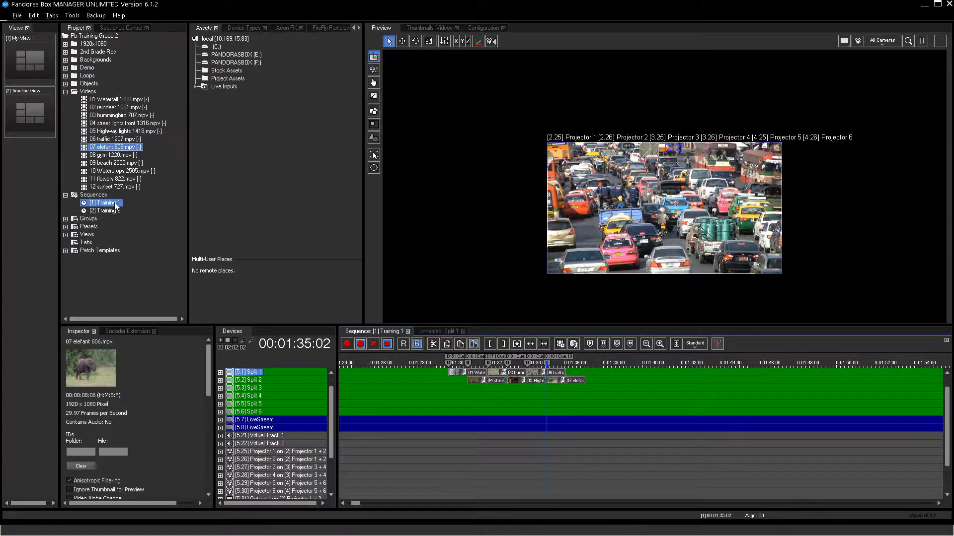
Rename the Training 1 sequence to 'Main Show' and start playback
{"action": "right_click", "coordinate": [114, 203]}
{"action": "left_click", "coordinate": [141, 325]}
{"action": "type", "text": "Main Show"}
{"action": "key", "text": "Return"}
{"action": "key", "text": "space"}
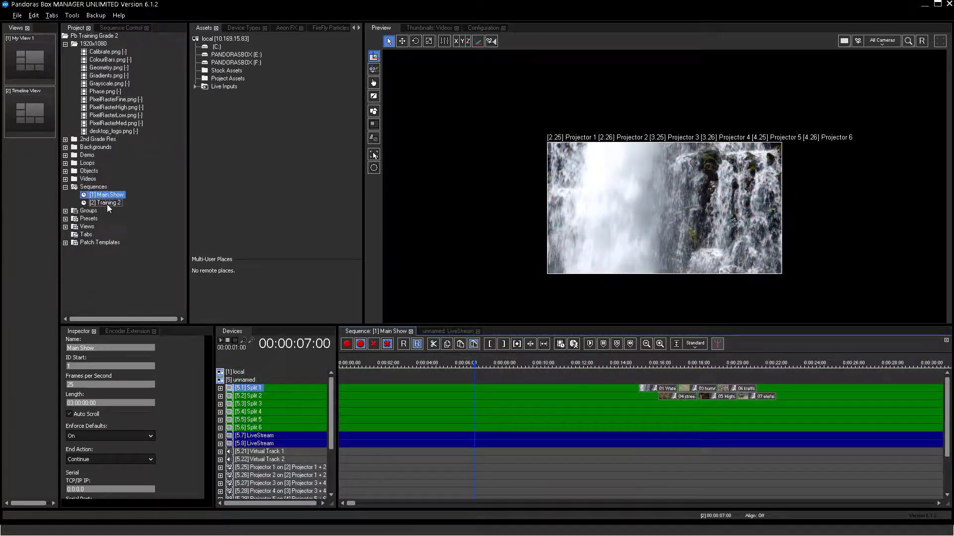
In Training 2, drop ColourBars.png onto the LiveStream layer at 7 s and add a cue
{"action": "double_click", "coordinate": [107, 204]}
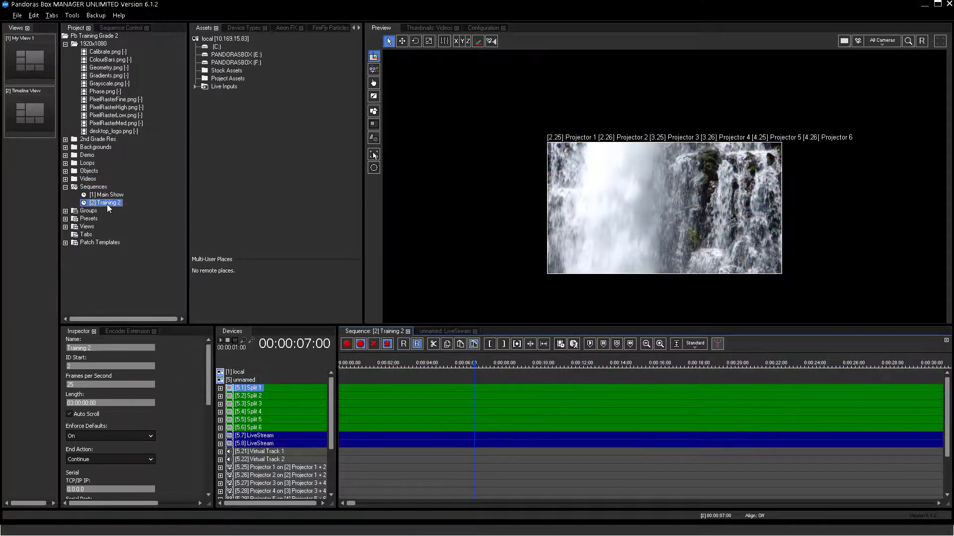
{"action": "left_click_drag", "start_coordinate": [106, 59], "coordinate": [333, 310]}
{"action": "left_click_drag", "start_coordinate": [481, 434], "coordinate": [482, 434]}
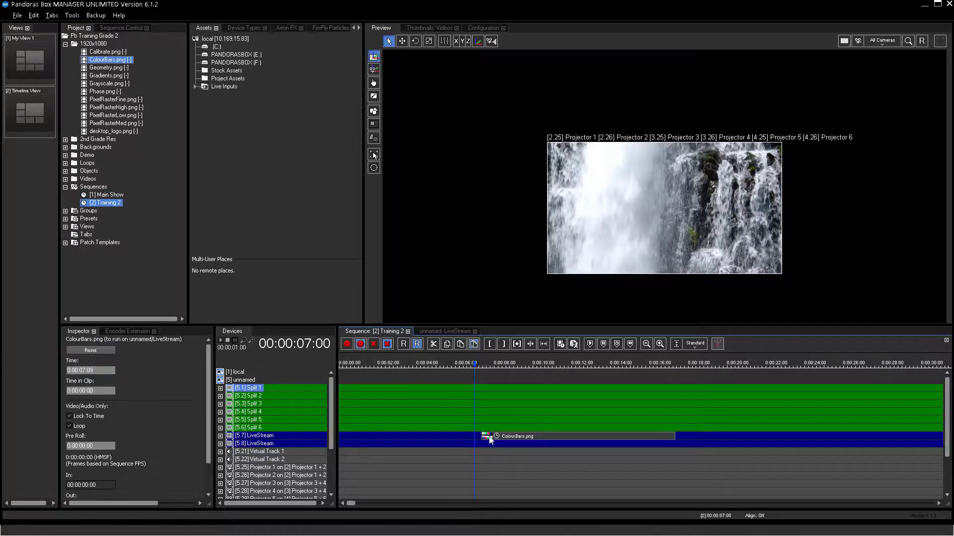
{"action": "left_click", "coordinate": [604, 343]}
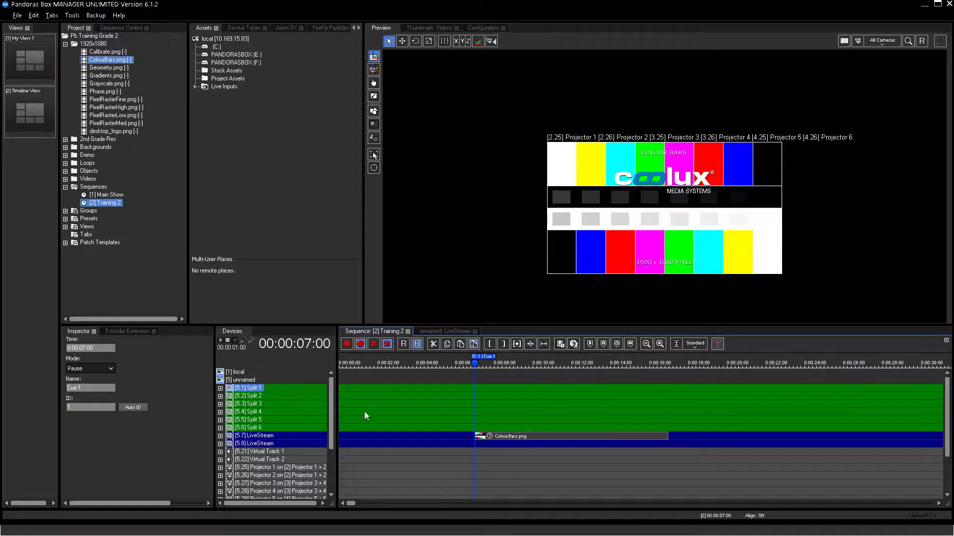
Keyframe the colour bars' X and Y Scale to 0 at 7 s
{"action": "left_click", "coordinate": [220, 435]}
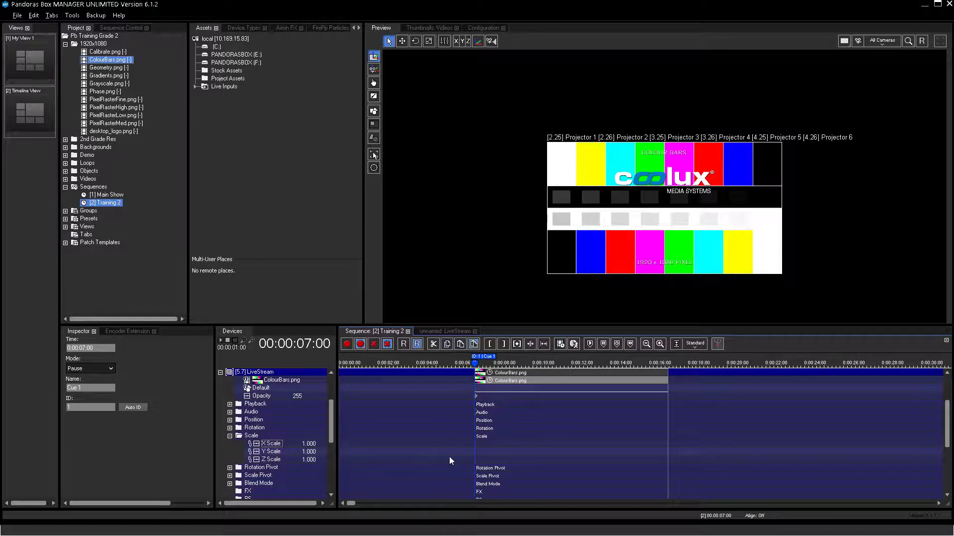
{"action": "left_click", "coordinate": [480, 451]}
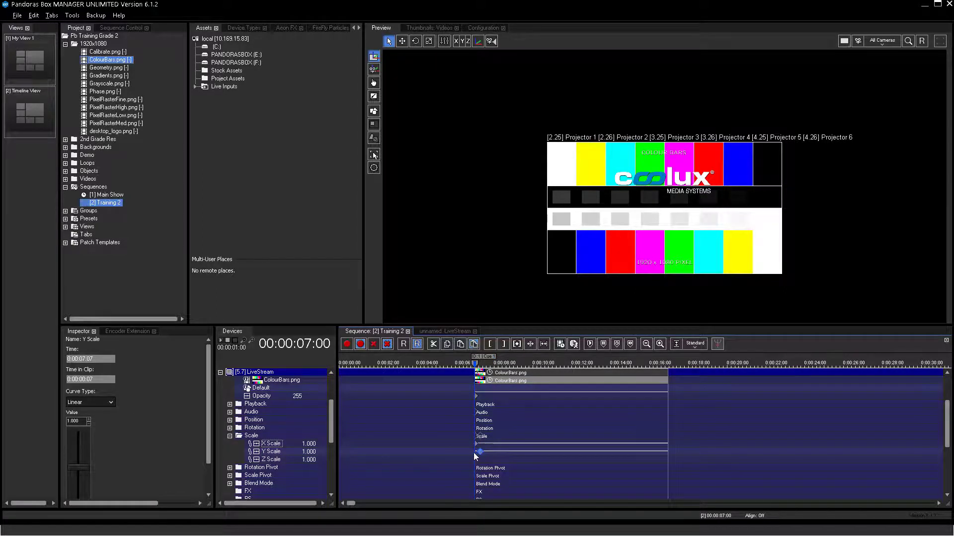
{"action": "left_click", "coordinate": [474, 444]}
{"action": "double_click", "coordinate": [73, 422]}
{"action": "type", "text": "0"}
{"action": "key", "text": "Return"}
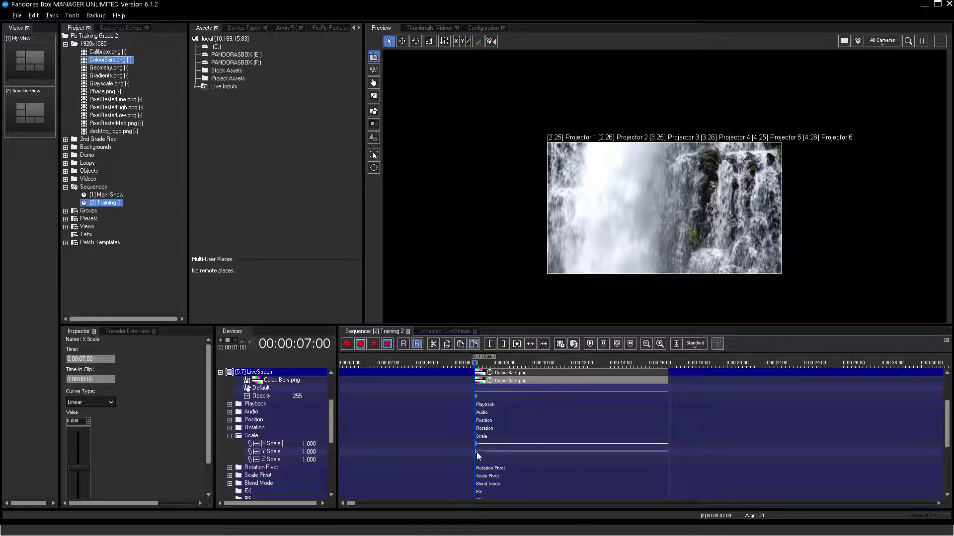
{"action": "double_click", "coordinate": [75, 421]}
{"action": "key", "text": "Return"}
Keyframe X and Y Scale to 0.25 at 8 s, then advance the playhead to 9 s
{"action": "type", "text": "++100"}
{"action": "key", "text": "Return"}
{"action": "double_click", "coordinate": [499, 443]}
{"action": "double_click", "coordinate": [499, 452]}
{"action": "left_click_drag", "start_coordinate": [499, 452], "coordinate": [494, 451]}
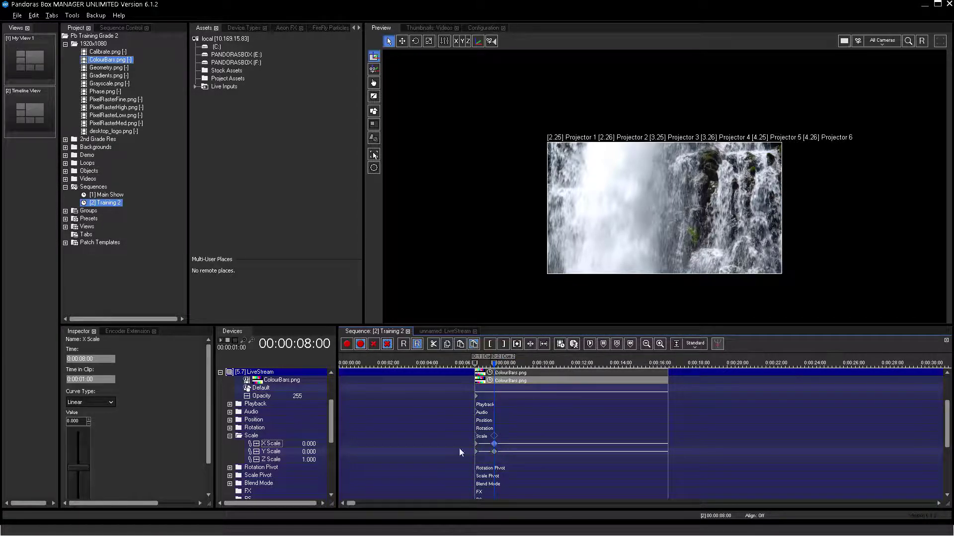
{"action": "double_click", "coordinate": [73, 422]}
{"action": "key", "text": "Return"}
{"action": "left_click", "coordinate": [494, 452]}
{"action": "double_click", "coordinate": [73, 421]}
{"action": "type", "text": "0.25"}
{"action": "key", "text": "Return"}
{"action": "type", "text": "++"}
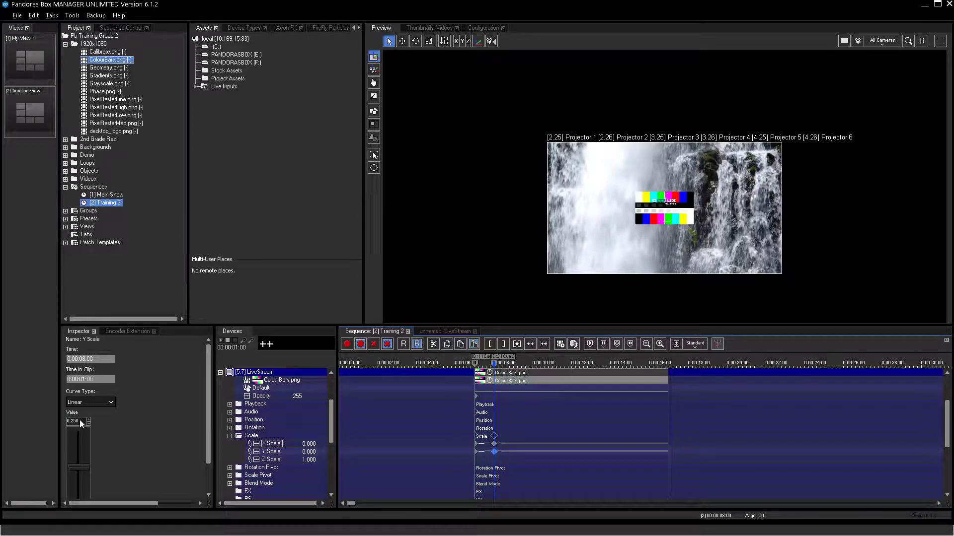
{"action": "type", "text": "100"}
{"action": "key", "text": "Return"}
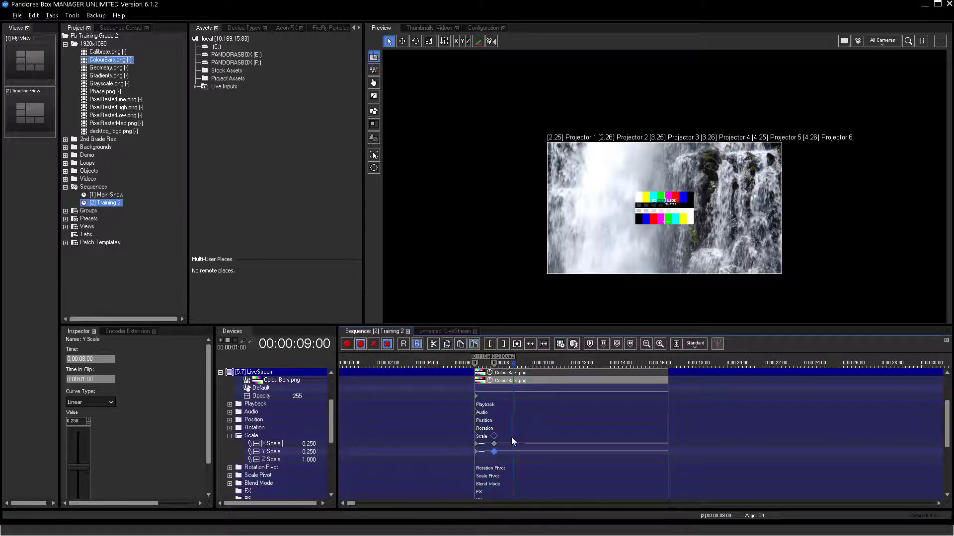
Keyframe the colour bars' X and Y Scale back to 0 at 9 s
{"action": "left_click", "coordinate": [516, 443]}
{"action": "left_click", "coordinate": [513, 451]}
{"action": "double_click", "coordinate": [81, 423]}
{"action": "type", "text": "0"}
{"action": "key", "text": "Return"}
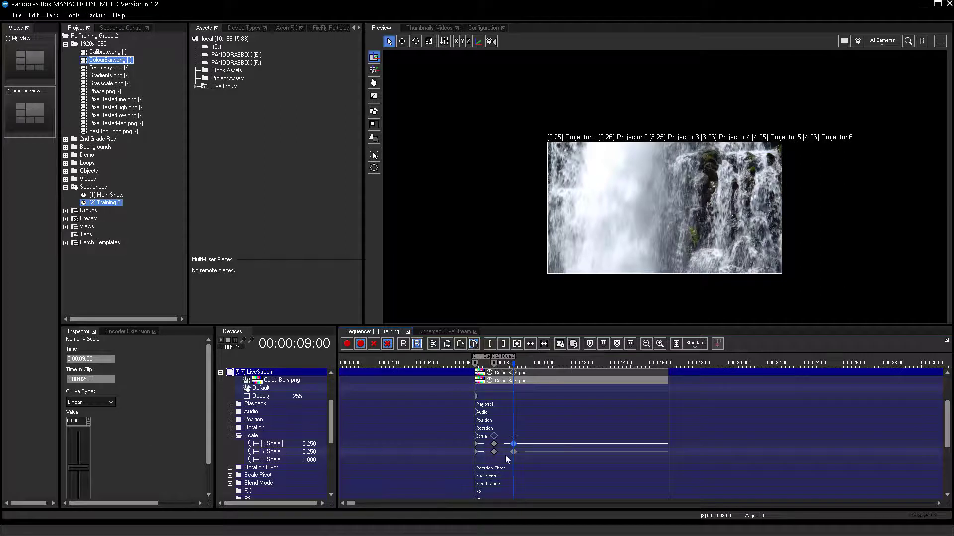
{"action": "left_click", "coordinate": [513, 452]}
{"action": "type", "text": "0"}
{"action": "key", "text": "Return"}
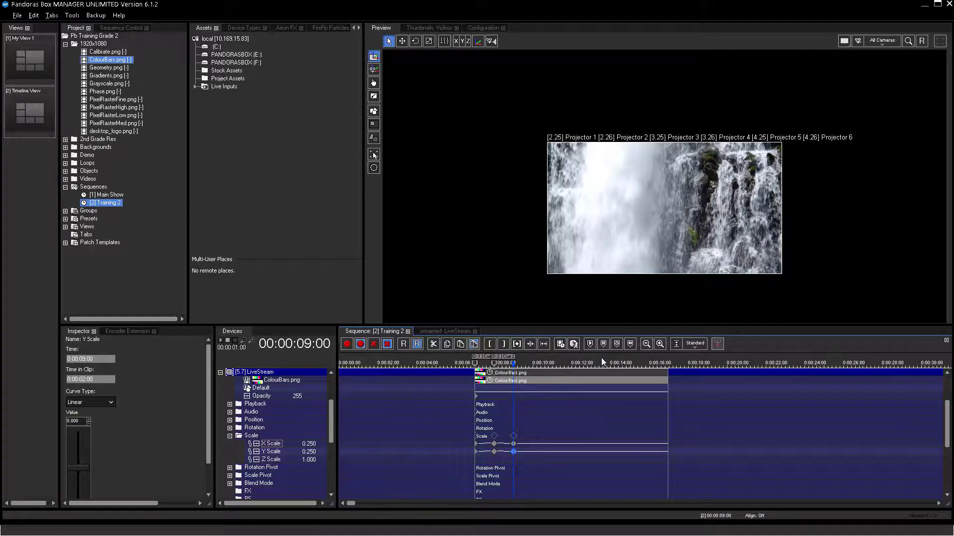
Add a jump cue at 9 s targeting Cue ID 1 and test it with playback
{"action": "left_click", "coordinate": [630, 344]}
{"action": "left_click", "coordinate": [163, 428]}
{"action": "left_click", "coordinate": [145, 442]}
{"action": "left_click", "coordinate": [105, 430]}
{"action": "type", "text": "1"}
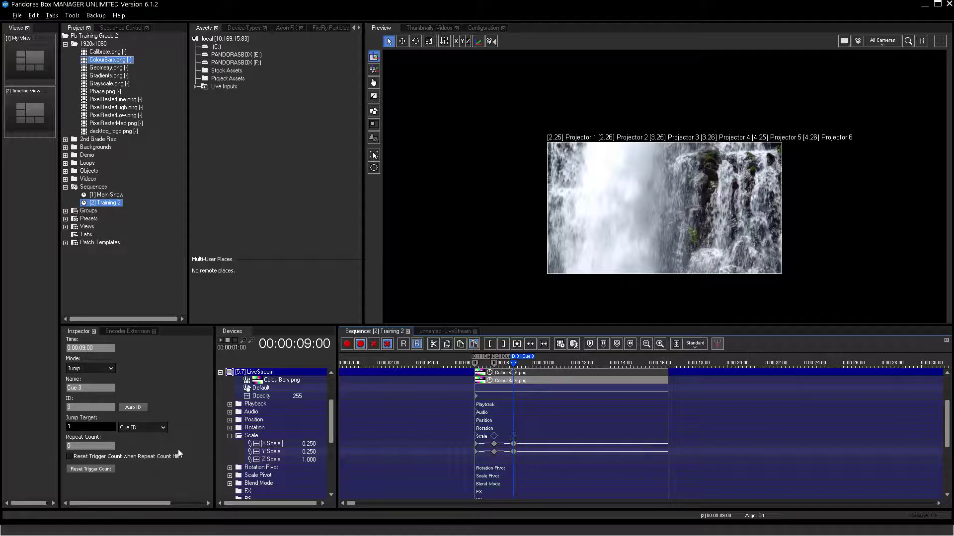
{"action": "left_click", "coordinate": [470, 362]}
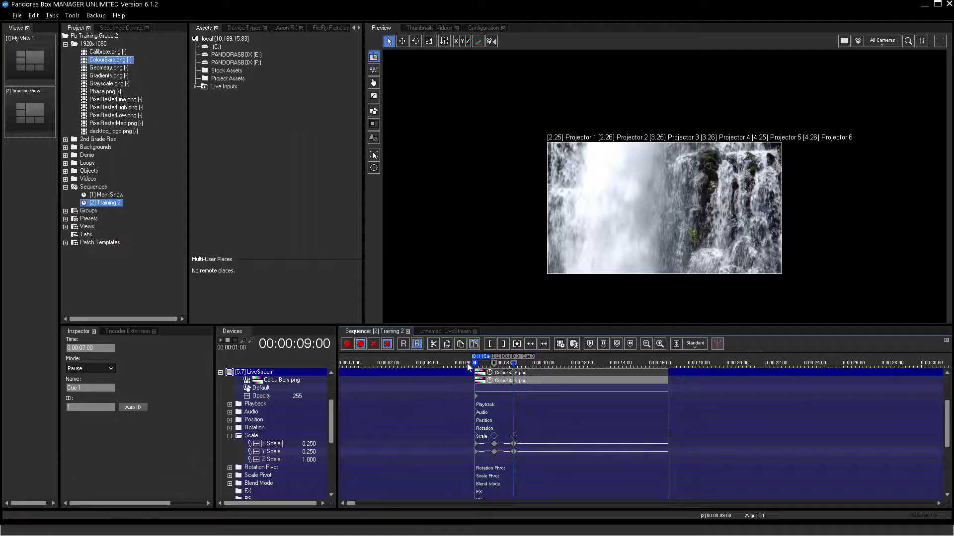
{"action": "left_click", "coordinate": [467, 362]}
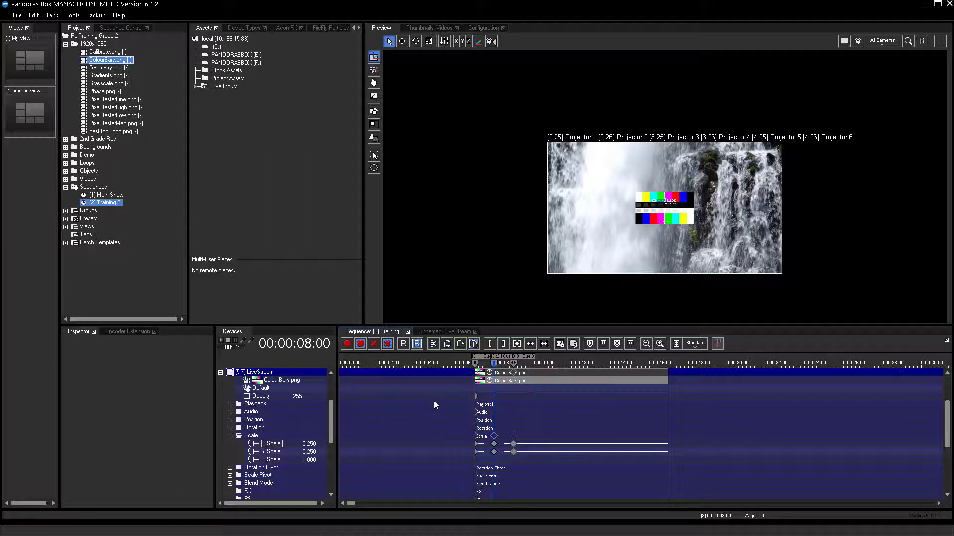
Rename the Training 2 sequence to 'LiveStream' and show both sequences' playback controls
{"action": "left_click", "coordinate": [321, 295]}
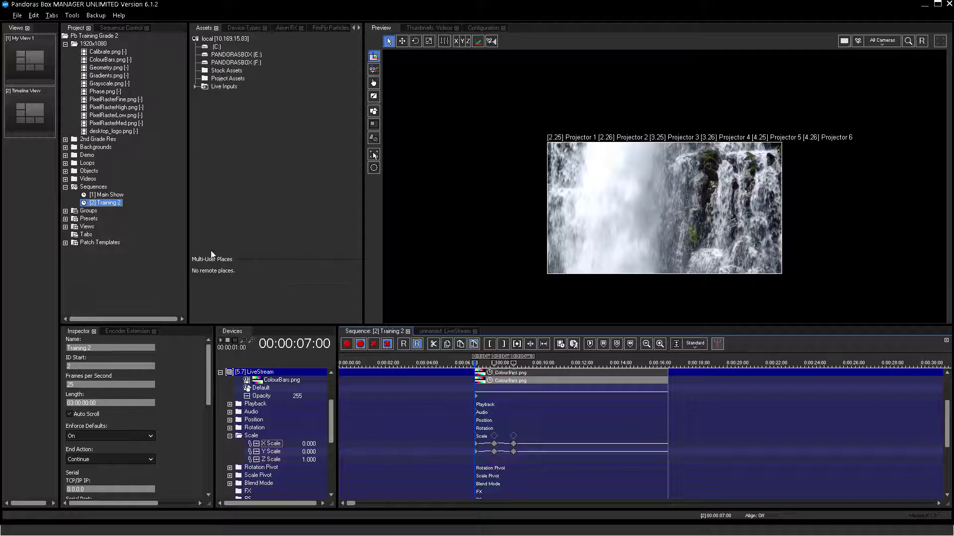
{"action": "right_click", "coordinate": [114, 204]}
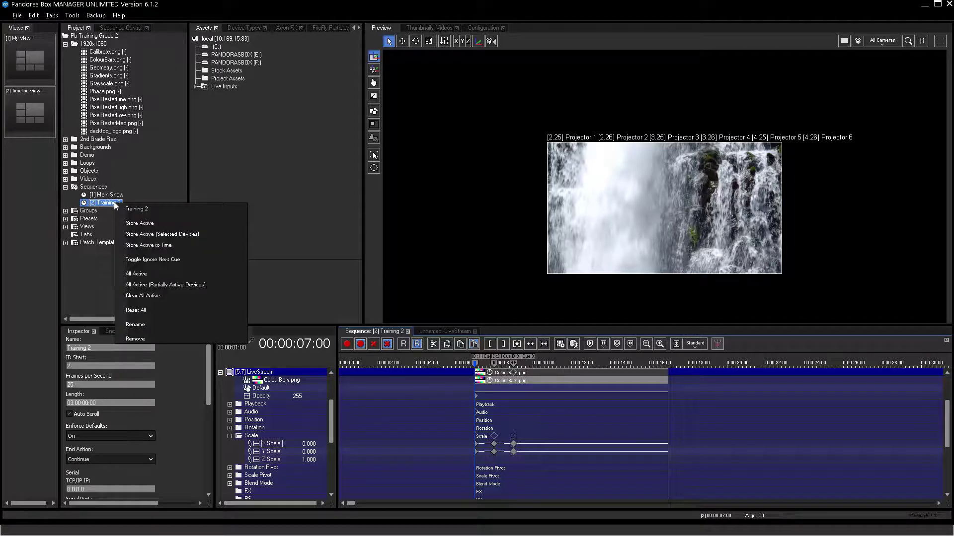
{"action": "left_click", "coordinate": [135, 324]}
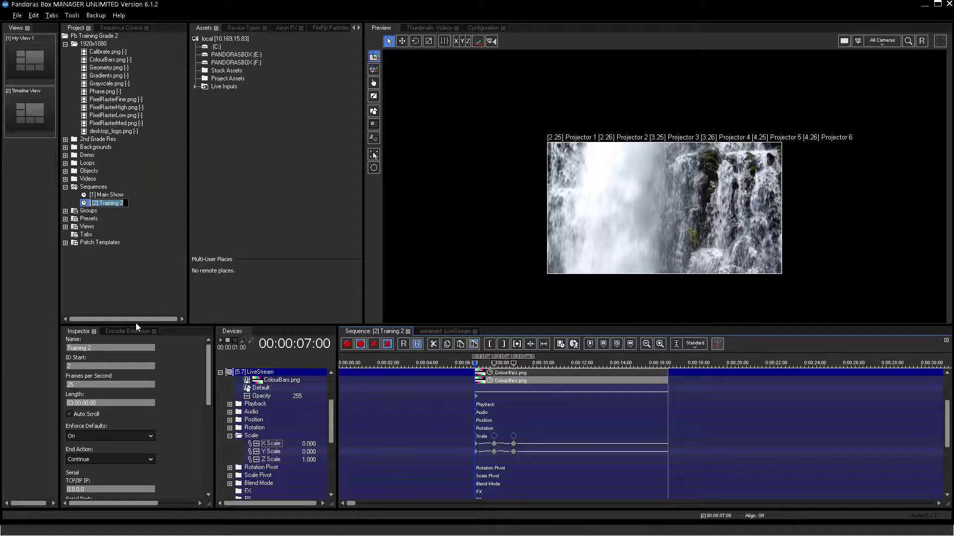
{"action": "type", "text": "LiveStream"}
{"action": "key", "text": "Return"}
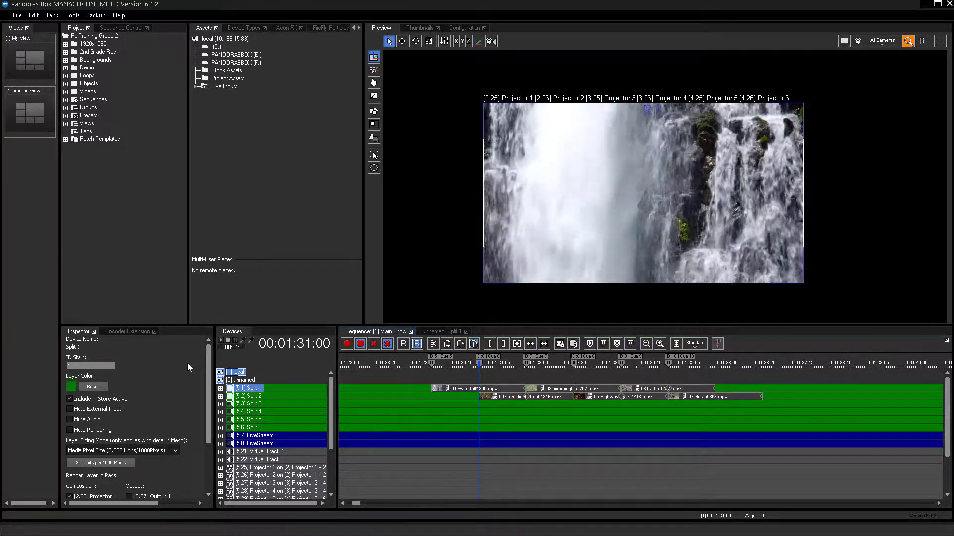
{"action": "left_click", "coordinate": [124, 27]}
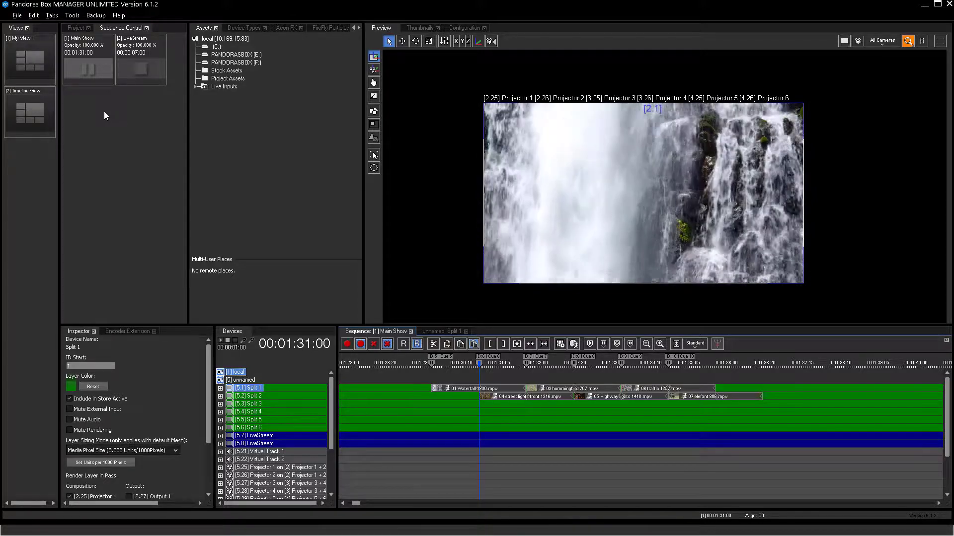
Step Main Show through the hummingbird, highway lights and traffic cues, toggling LiveStream's colour-bar overlay
{"action": "left_click", "coordinate": [88, 70]}
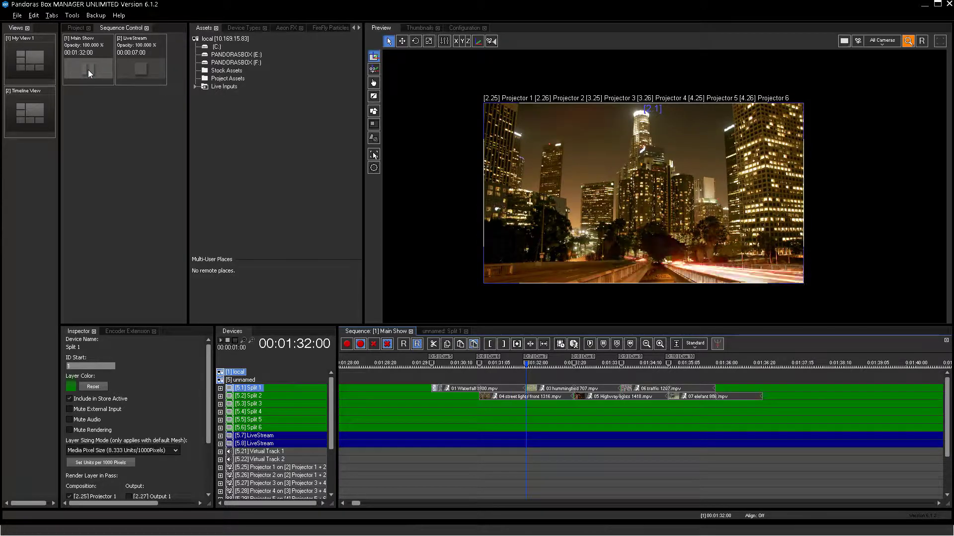
{"action": "left_click", "coordinate": [88, 70]}
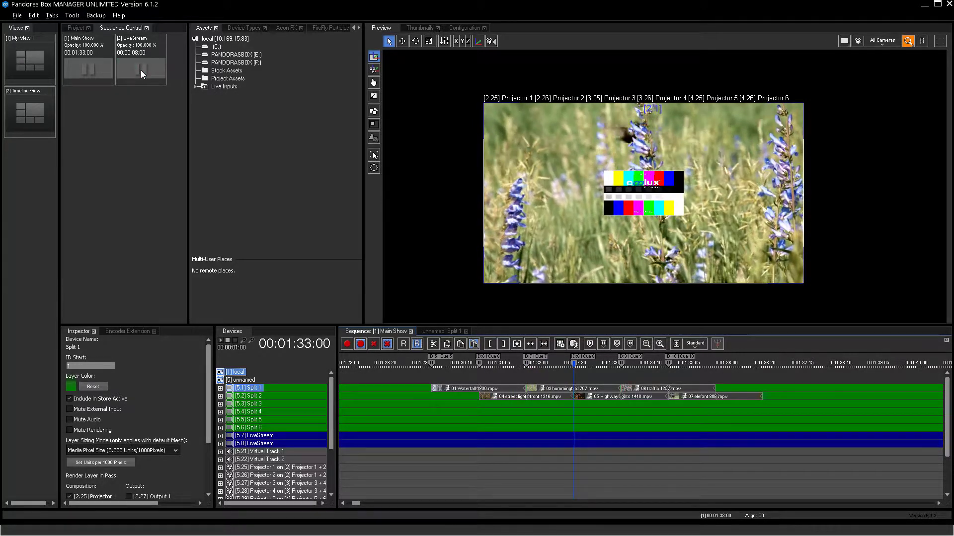
{"action": "left_click", "coordinate": [140, 71]}
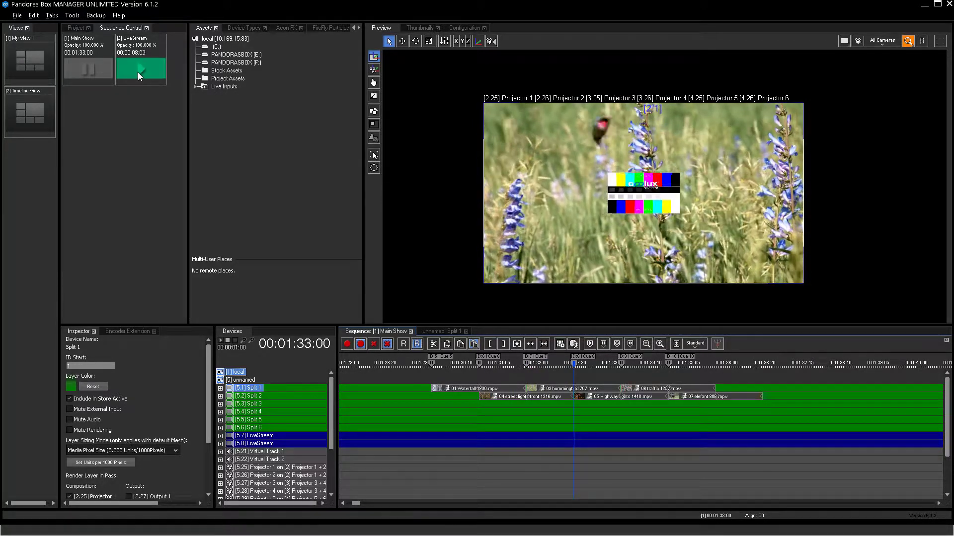
{"action": "left_click", "coordinate": [88, 73]}
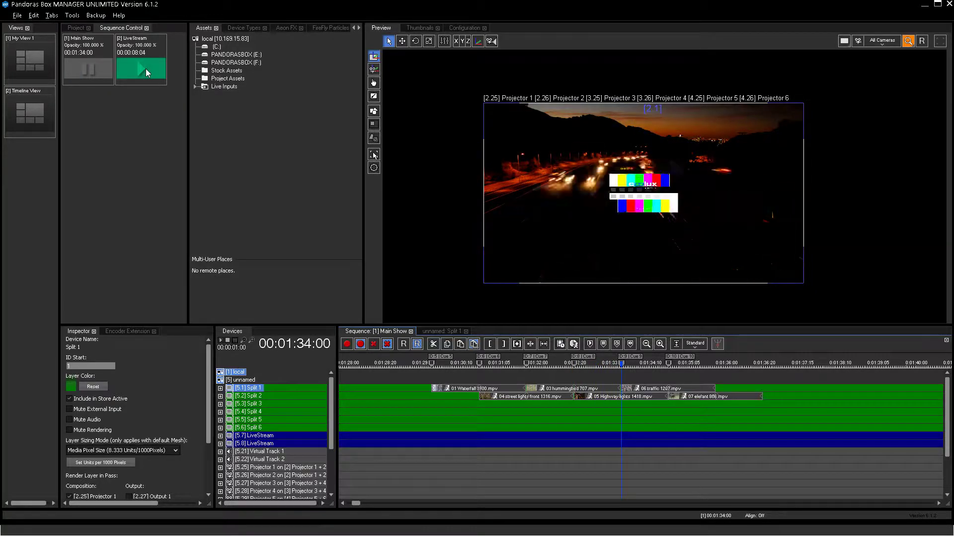
{"action": "left_click", "coordinate": [87, 71]}
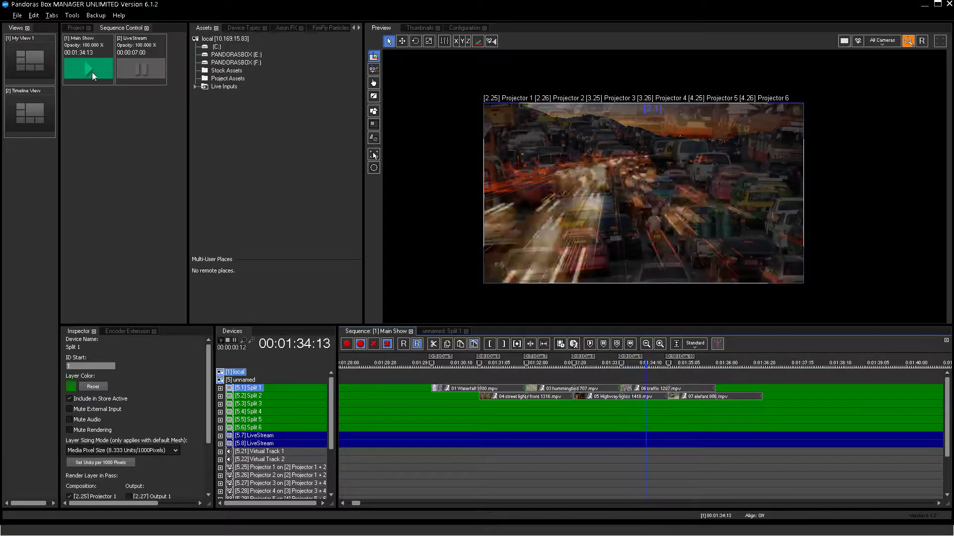
{"action": "left_click", "coordinate": [140, 69]}
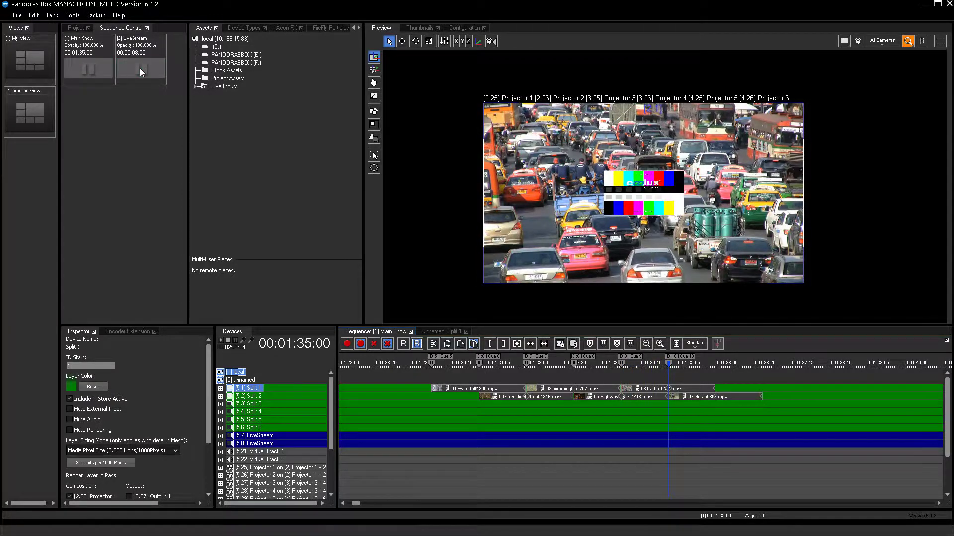
{"action": "left_click", "coordinate": [139, 67]}
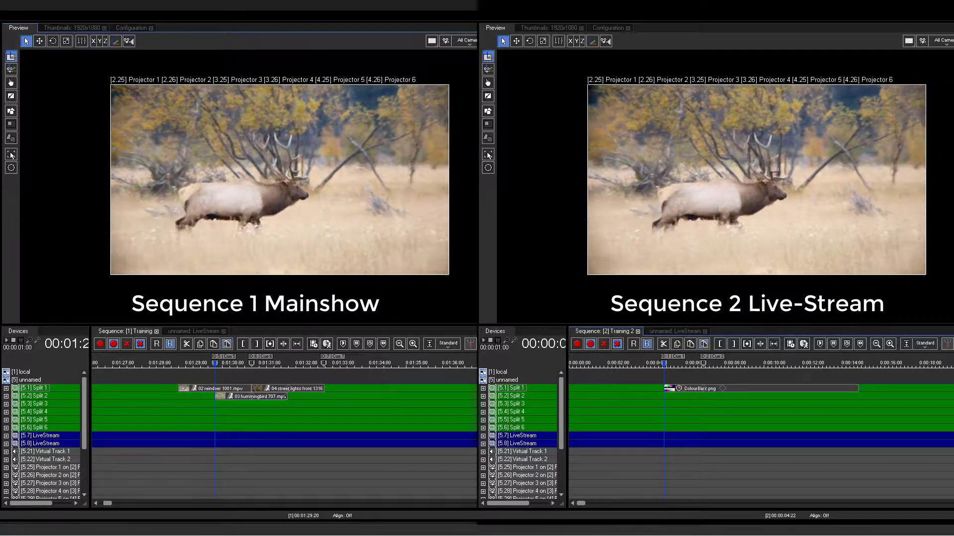
Play LiveStream so ColourBars.png shows as a small picture over the traffic footage
{"action": "key", "text": "space"}
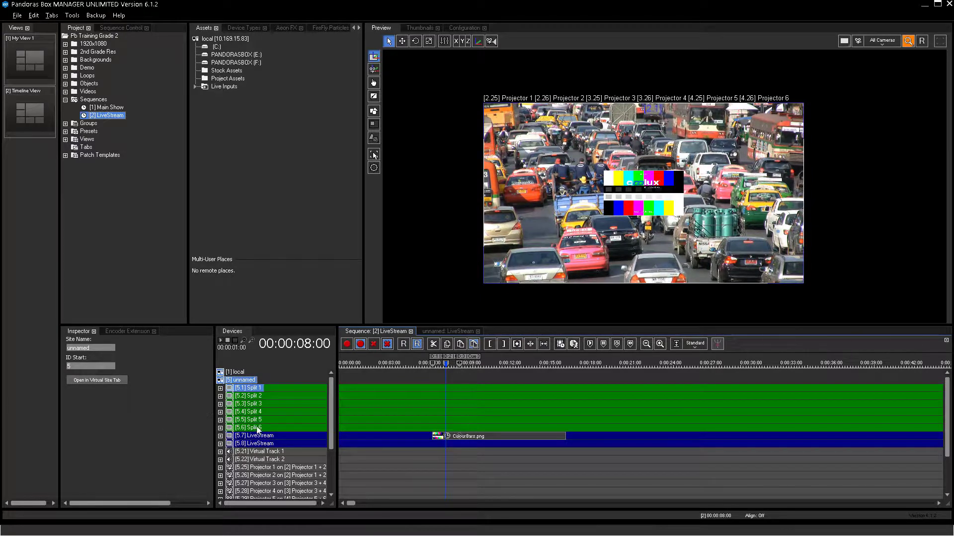
Duplicate ColourBars.png to about 00:00:18 on LiveStream, play it, and expand the track's properties
{"action": "left_click_drag", "start_coordinate": [583, 469], "coordinate": [413, 354]}
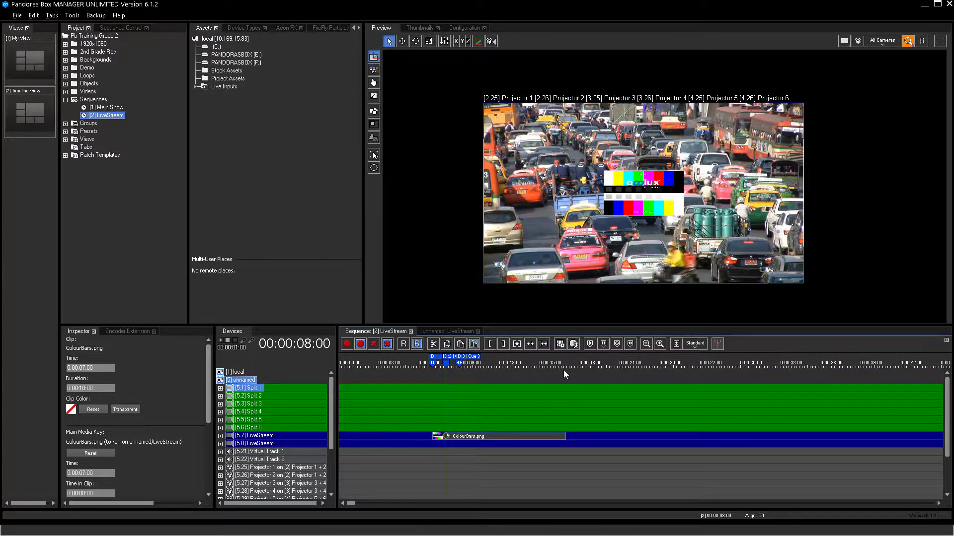
{"action": "left_click", "coordinate": [585, 363]}
{"action": "key", "text": "ctrl+v"}
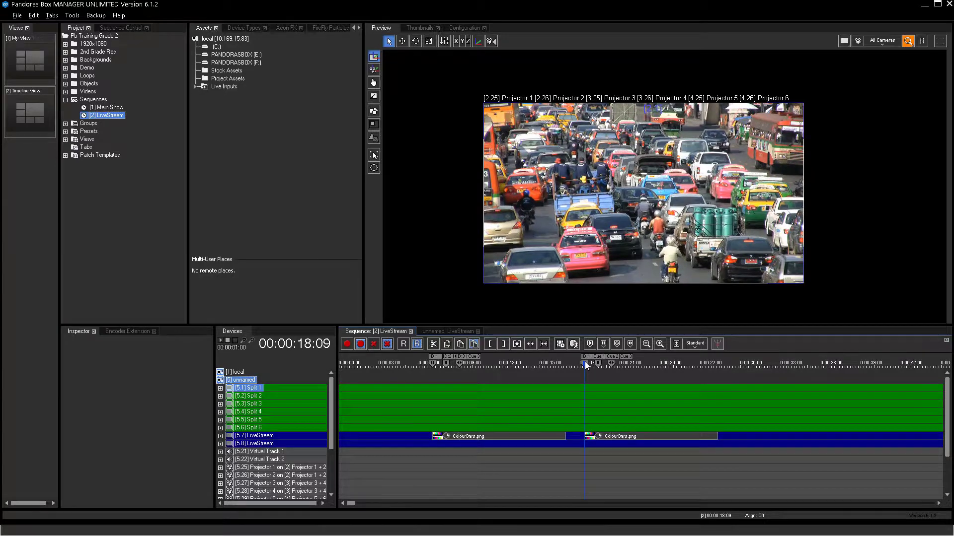
{"action": "key", "text": "space"}
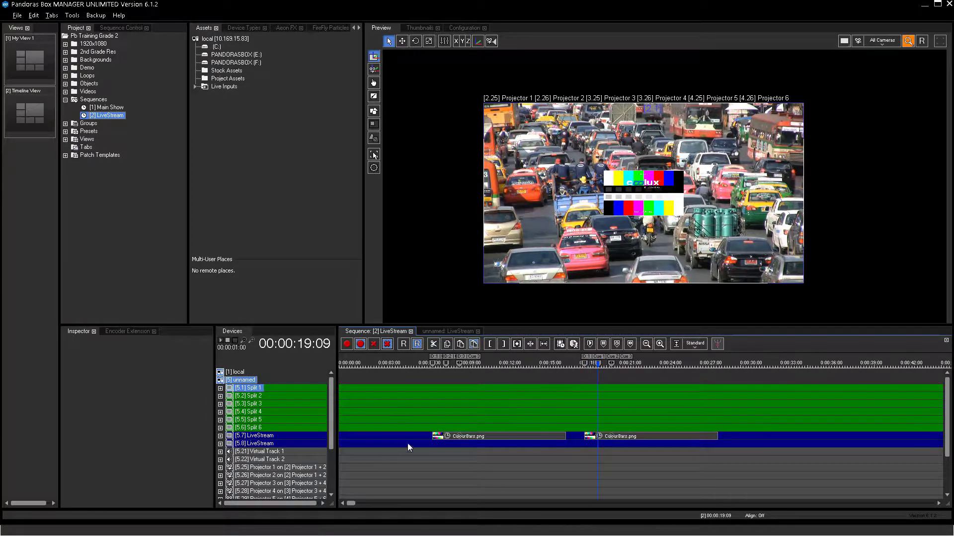
{"action": "left_click", "coordinate": [220, 436]}
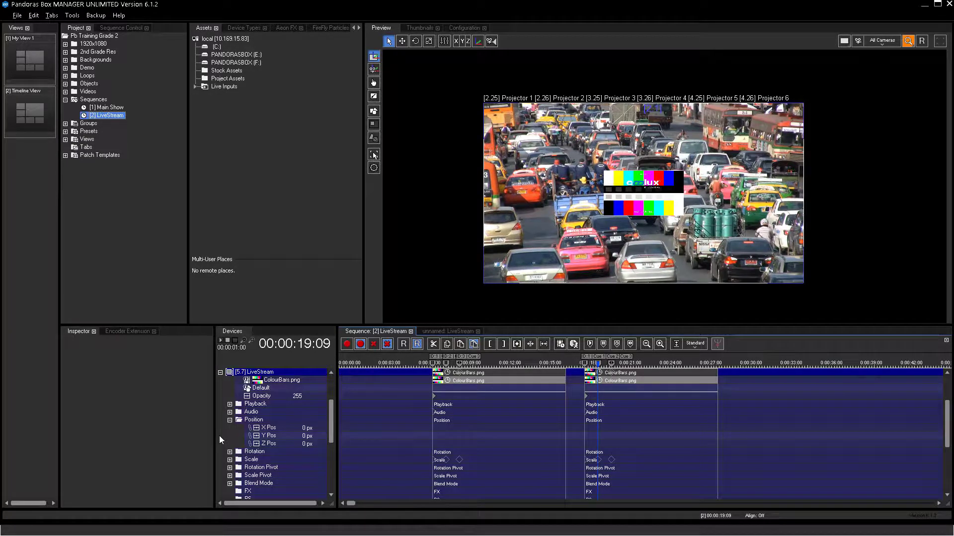
Set the second ColourBars clip's X position to 595 px and collapse the LiveStream track
{"action": "left_click", "coordinate": [590, 427]}
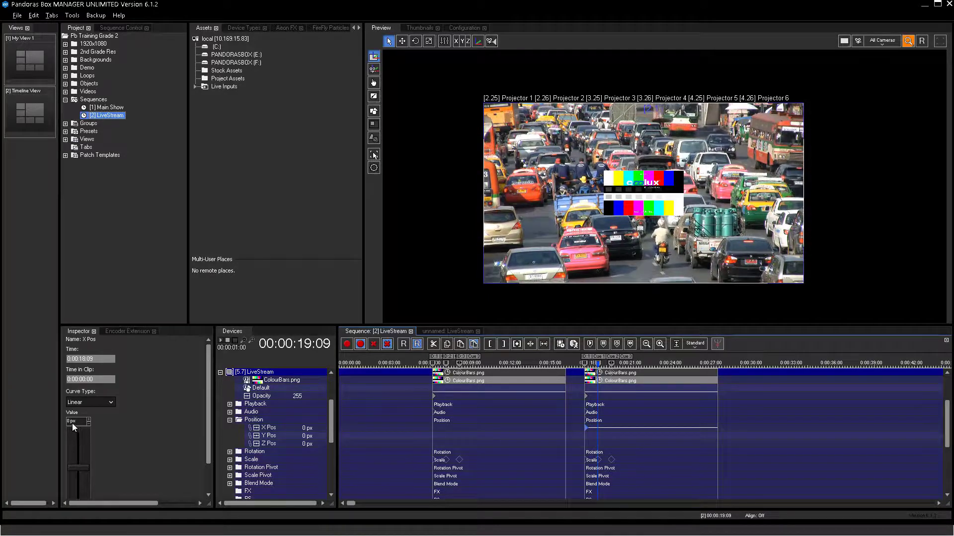
{"action": "type", "text": "110"}
{"action": "key", "text": "Return"}
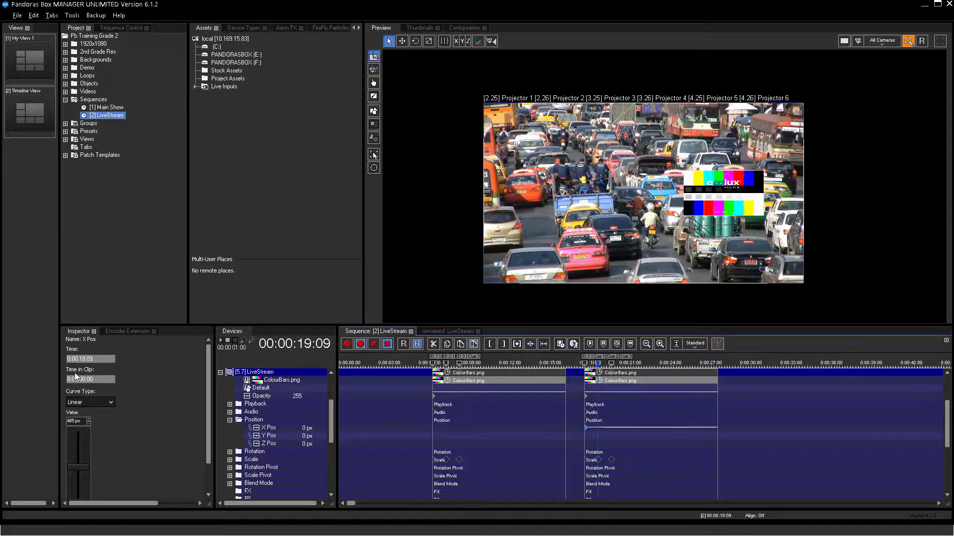
{"action": "key", "text": "Up"}
{"action": "key", "text": "Up"}
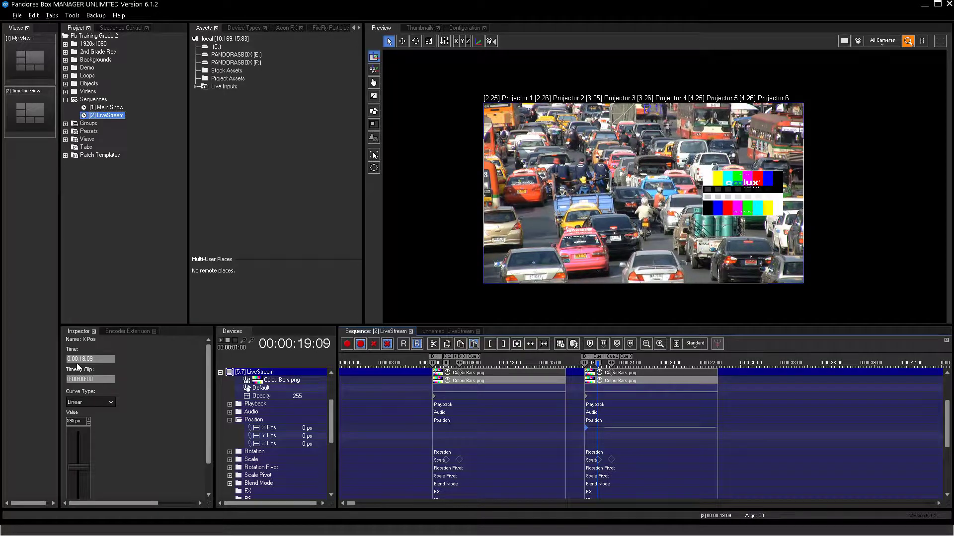
{"action": "left_click", "coordinate": [220, 372]}
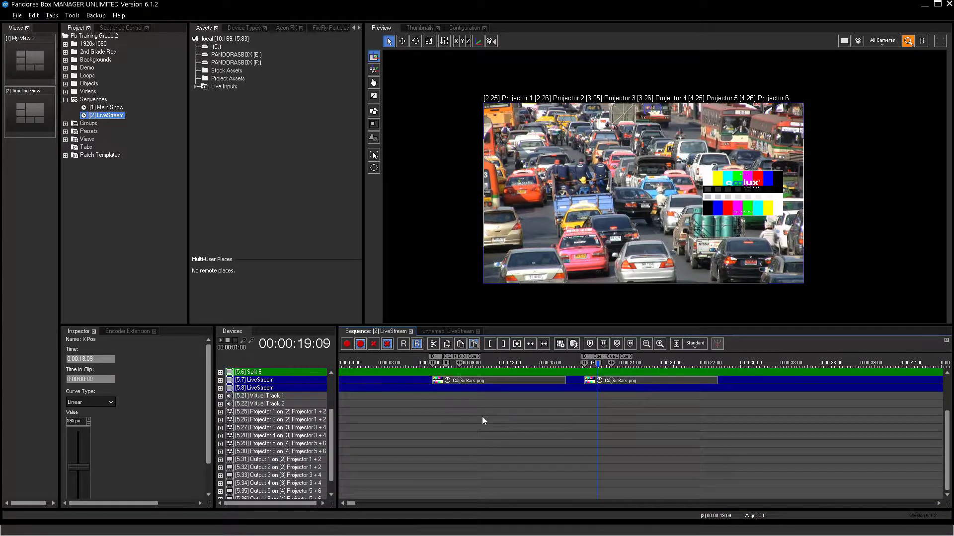
Play through the second colour-bars clip, then replay from Cue 1 and return to it
{"action": "left_click", "coordinate": [577, 363]}
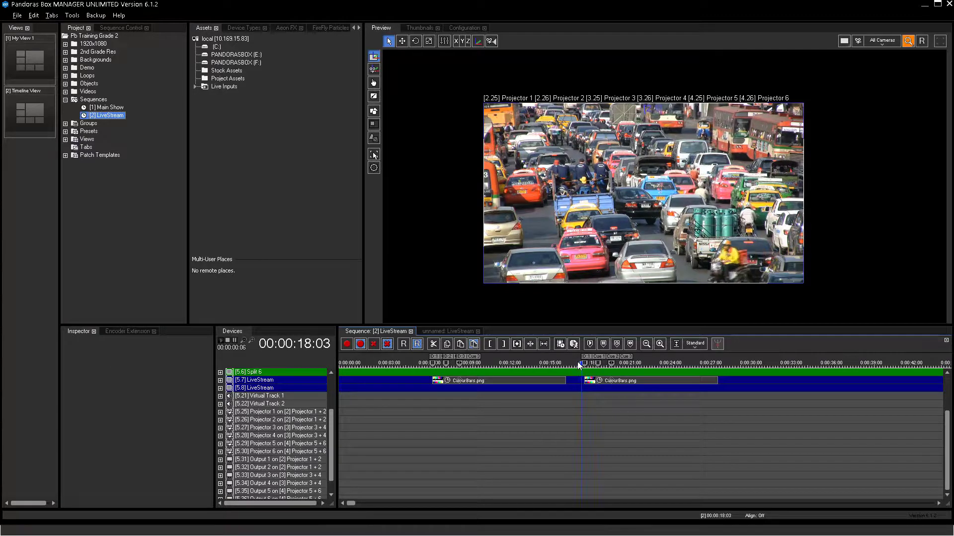
{"action": "key", "text": "space"}
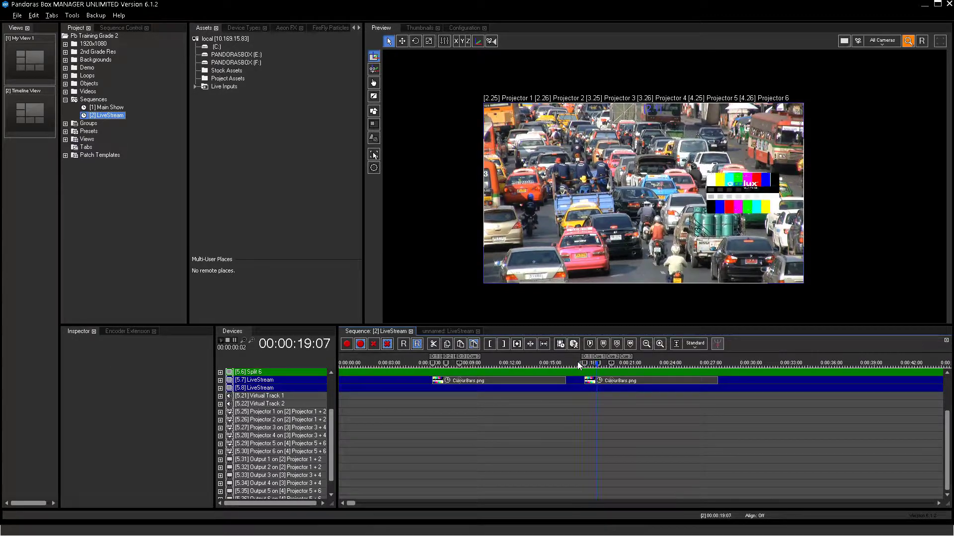
{"action": "left_click", "coordinate": [431, 363]}
{"action": "key", "text": "space"}
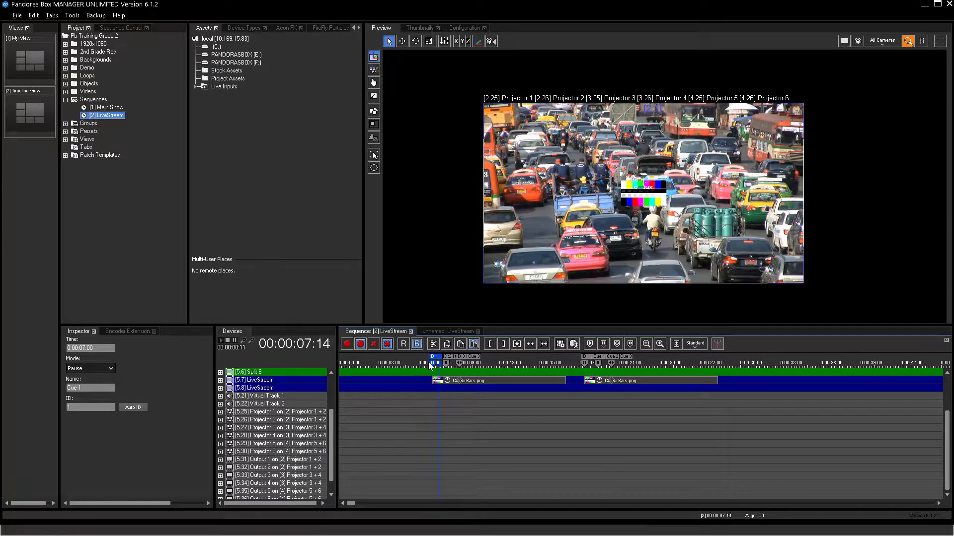
{"action": "left_click", "coordinate": [428, 362]}
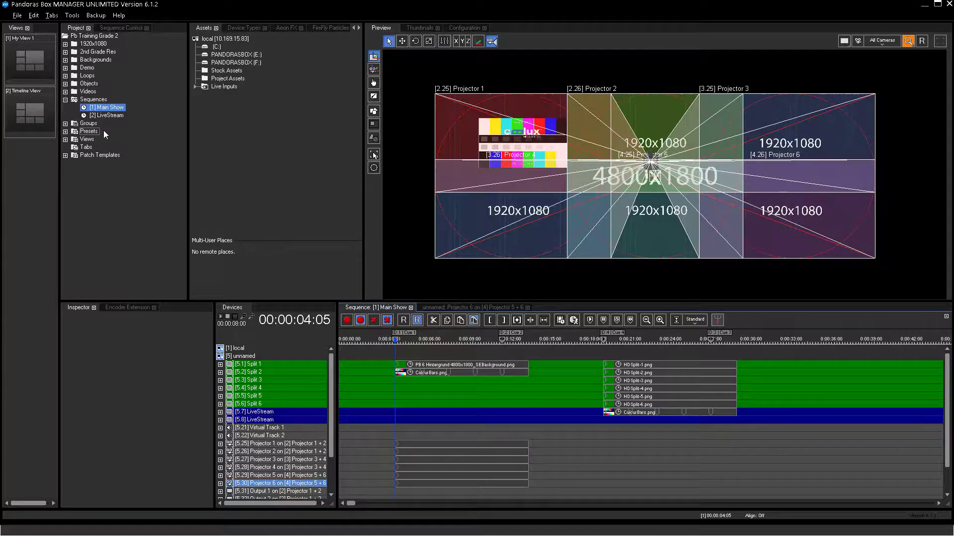
Create a third sequence from the Sequences tree and name it 'Setup Sequence'
{"action": "right_click", "coordinate": [93, 100]}
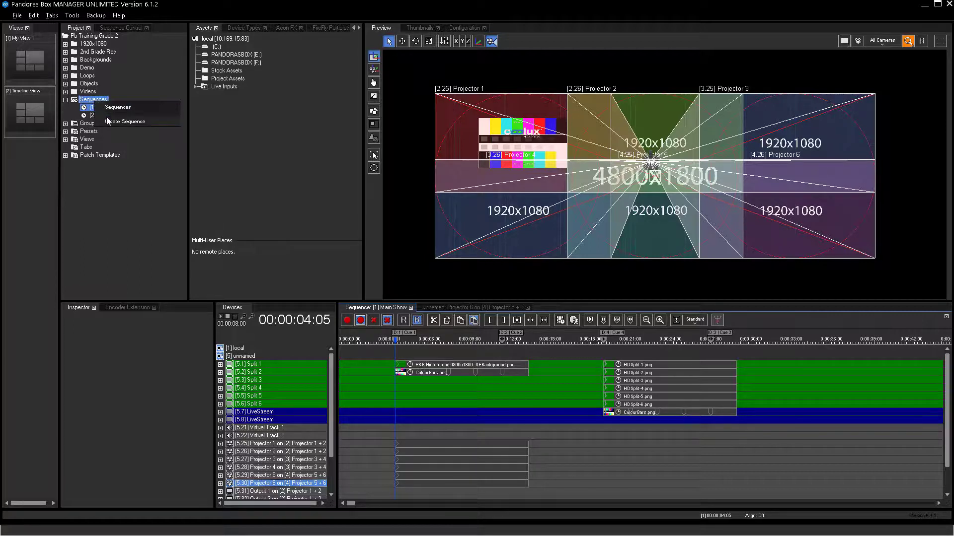
{"action": "left_click", "coordinate": [107, 121]}
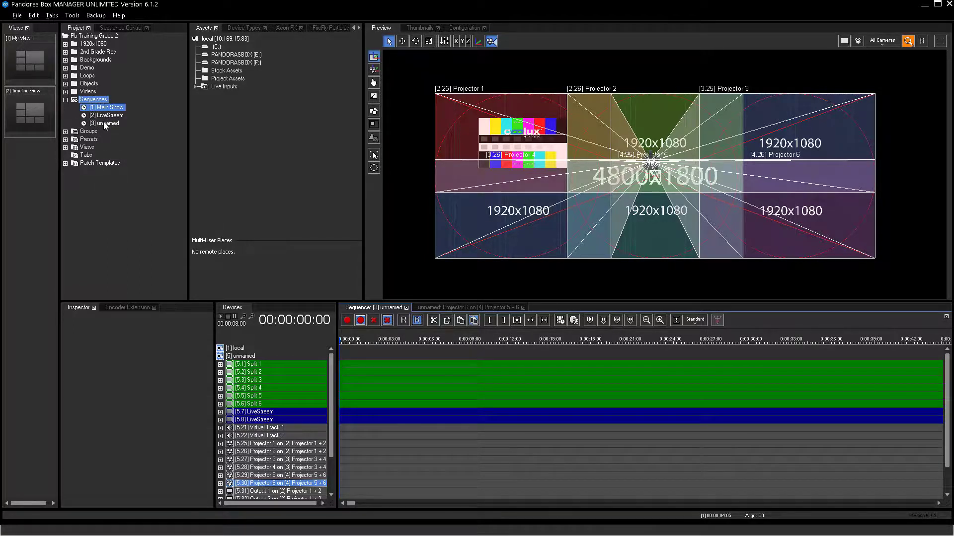
{"action": "left_click", "coordinate": [104, 124]}
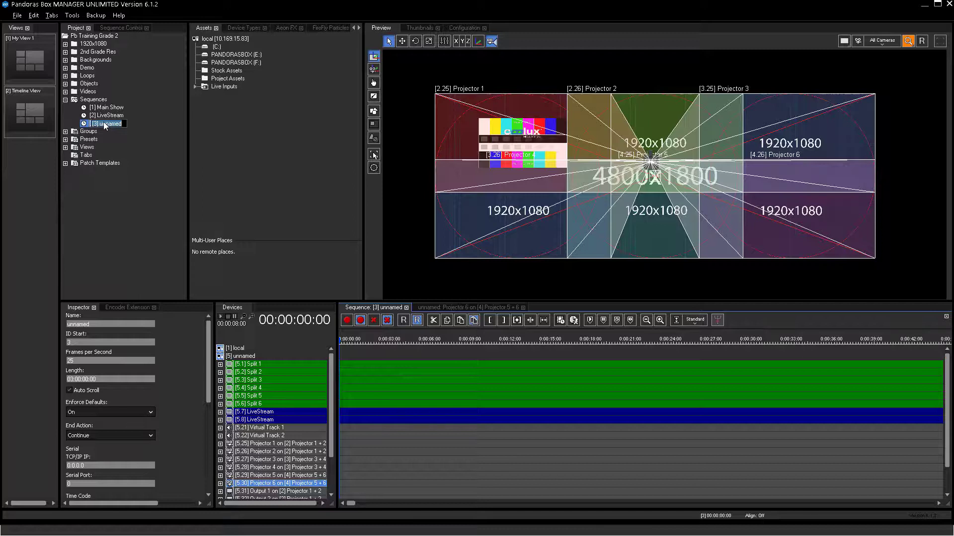
{"action": "type", "text": "Setup Sequence"}
{"action": "key", "text": "Return"}
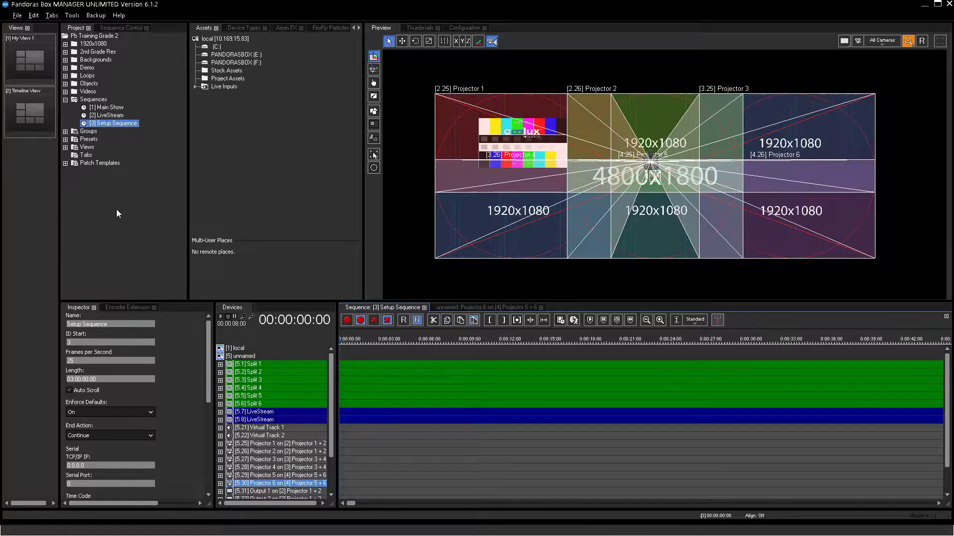
Cut the six Projector-track clips out of the Main Show sequence
{"action": "left_click", "coordinate": [120, 107]}
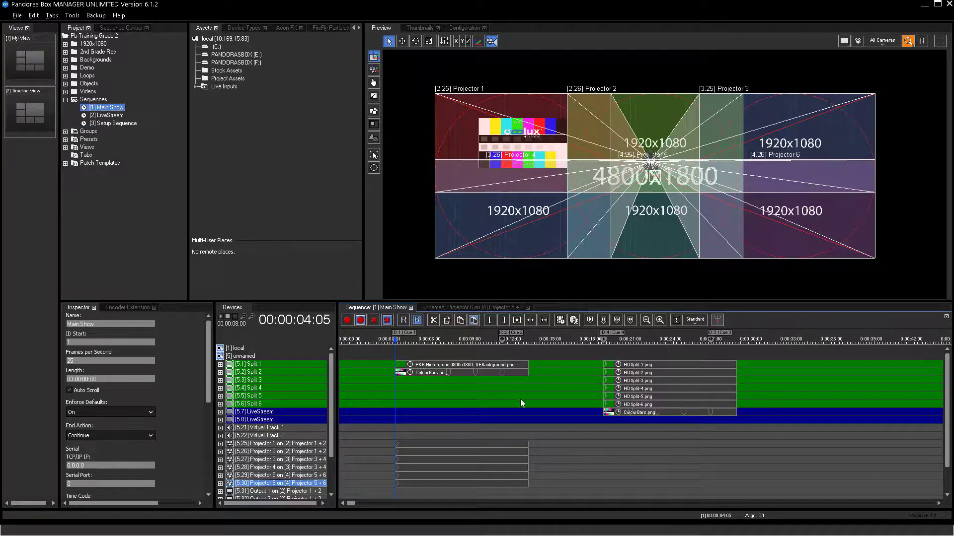
{"action": "left_click_drag", "start_coordinate": [557, 426], "coordinate": [376, 500]}
{"action": "key", "text": "ctrl+x"}
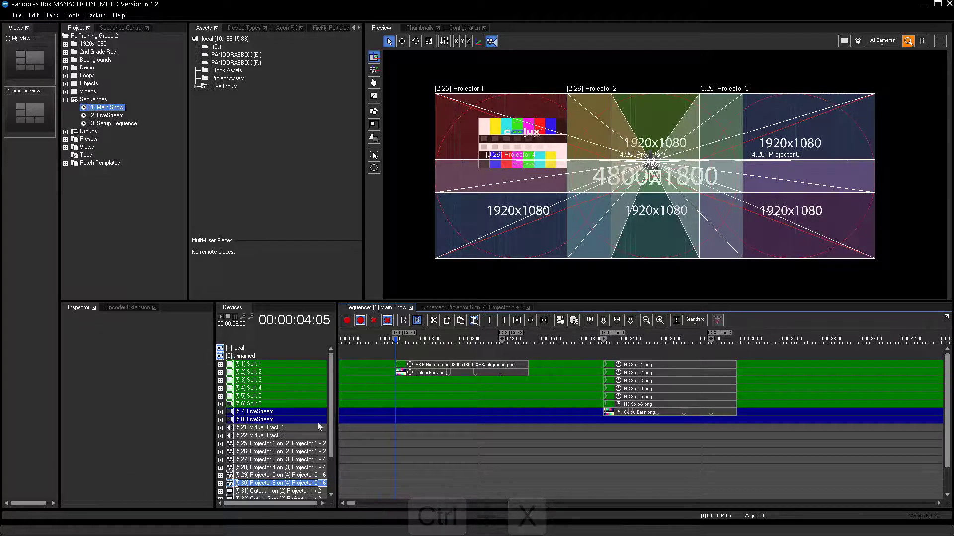
Paste the projector clips into Setup Sequence and stretch them to 00:00:45:05
{"action": "left_click", "coordinate": [122, 124]}
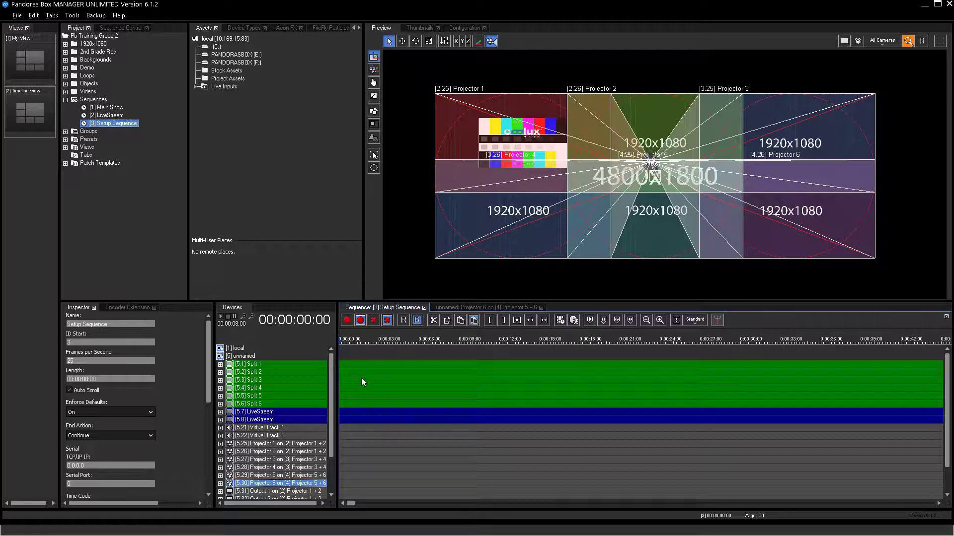
{"action": "key", "text": "ctrl+v"}
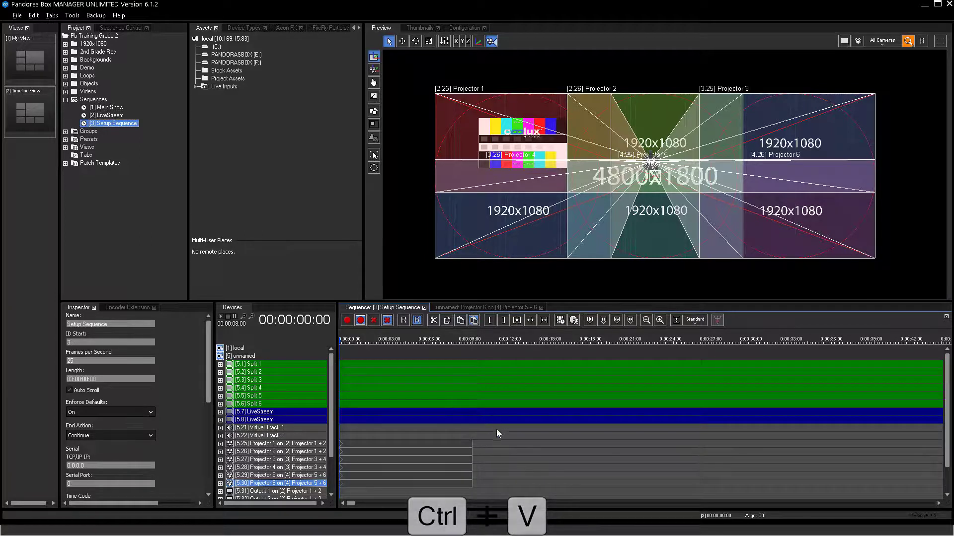
{"action": "left_click", "coordinate": [465, 484]}
{"action": "left_click_drag", "start_coordinate": [472, 486], "coordinate": [942, 474]}
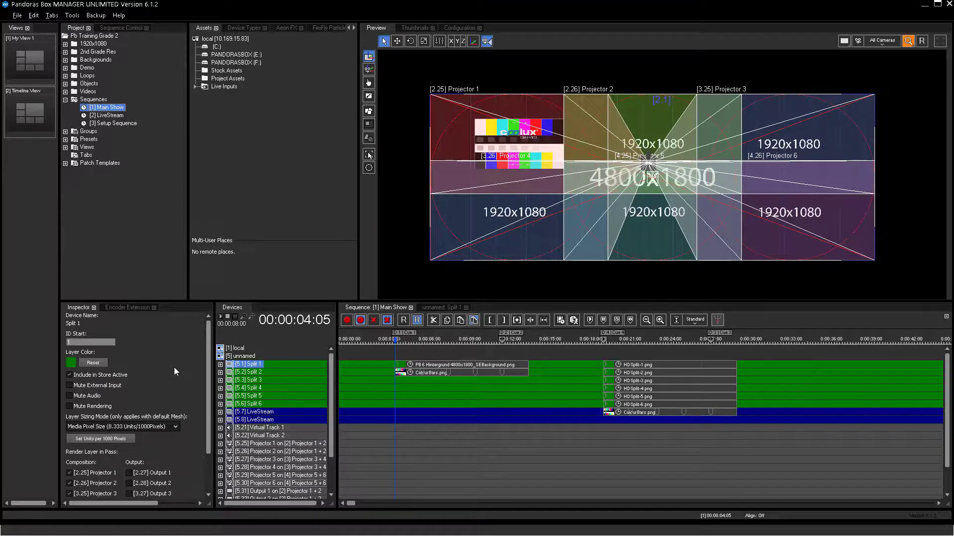
Show the Cues panel widened to its time and jump columns, with Cue 1's actions up
{"action": "left_click", "coordinate": [52, 16]}
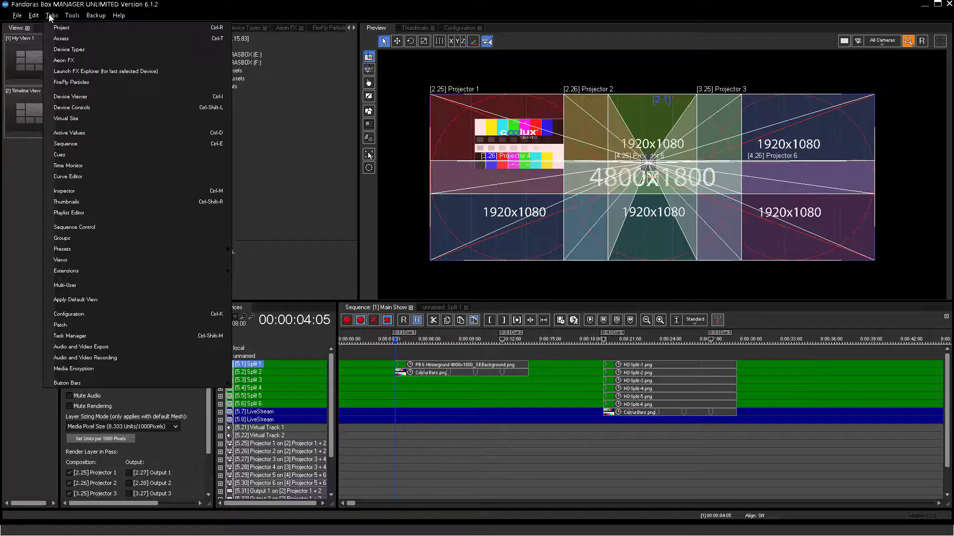
{"action": "left_click", "coordinate": [70, 151]}
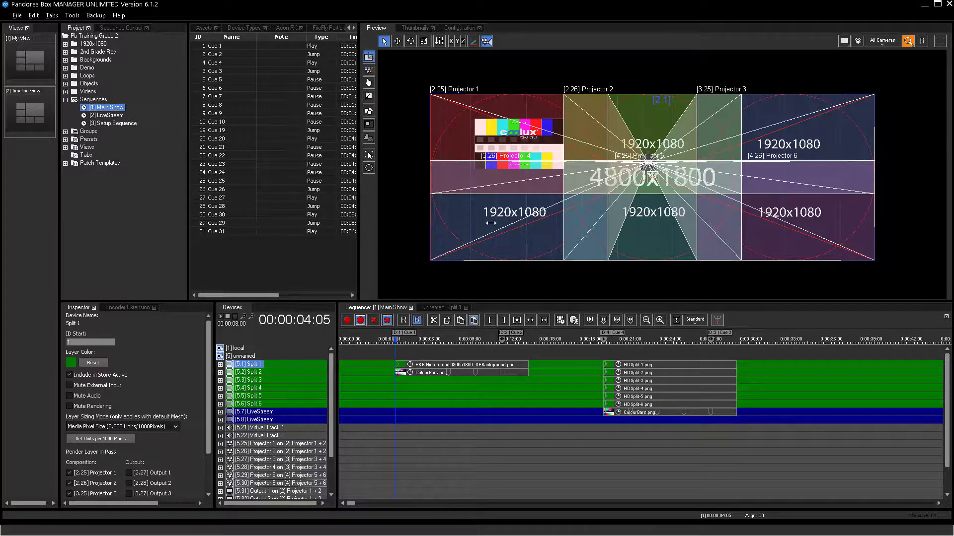
{"action": "left_click_drag", "start_coordinate": [358, 225], "coordinate": [546, 225]}
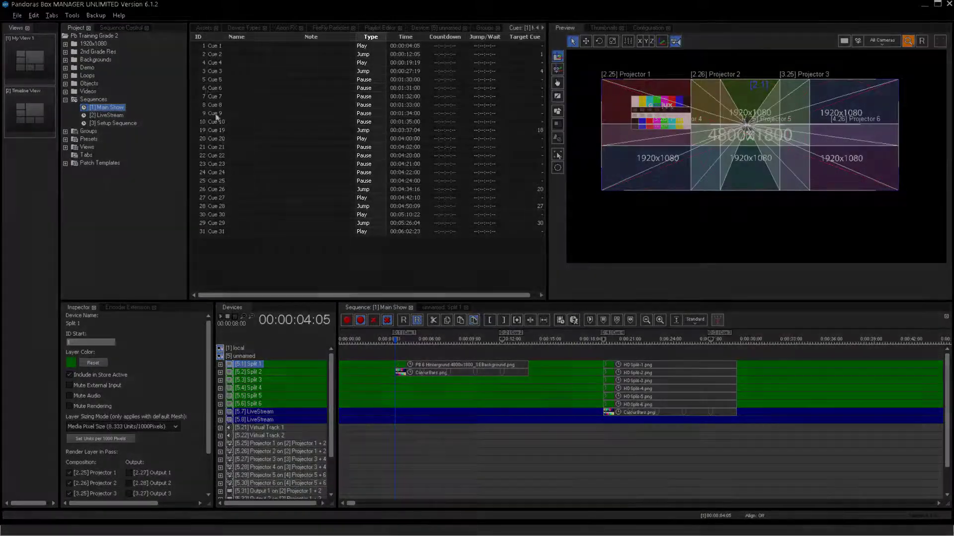
{"action": "right_click", "coordinate": [209, 49]}
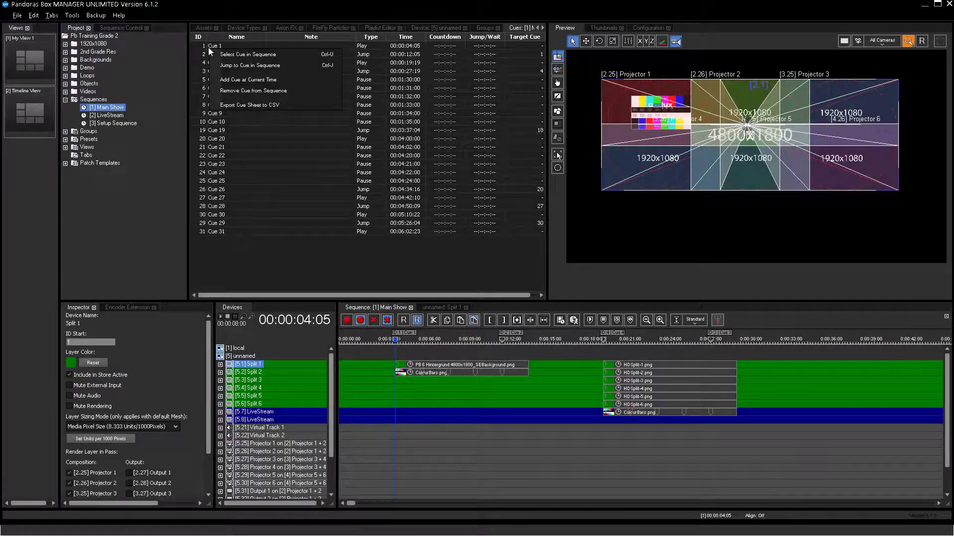